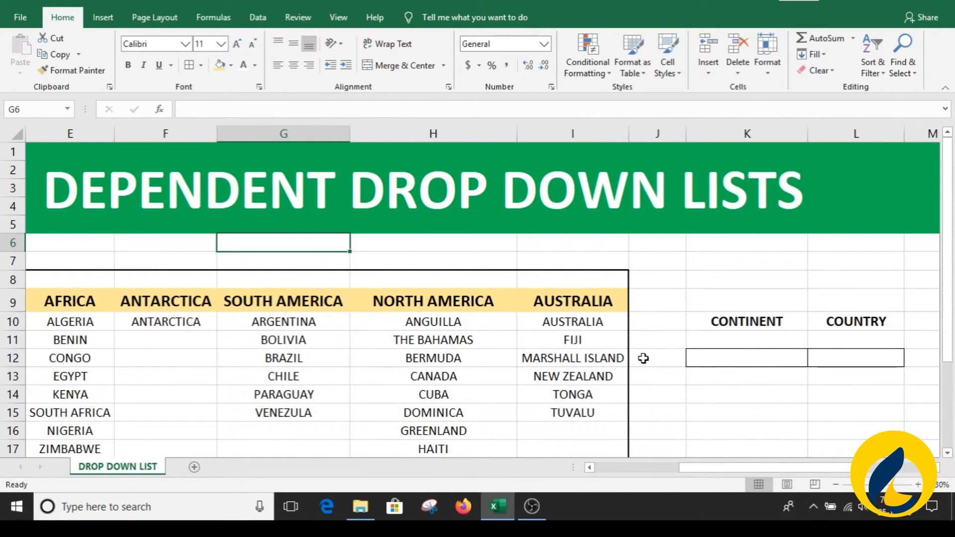
- Examine the continent headings in row 9 and the country lists below them, especially the ASIA and EUROPE columns
drag(705, 469, 617, 477)
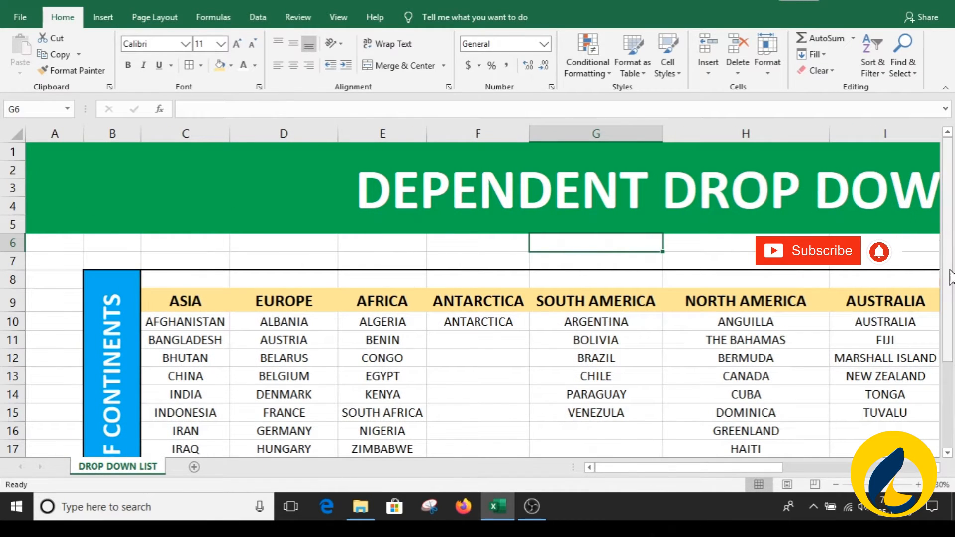
scroll(947, 249, down, 2)
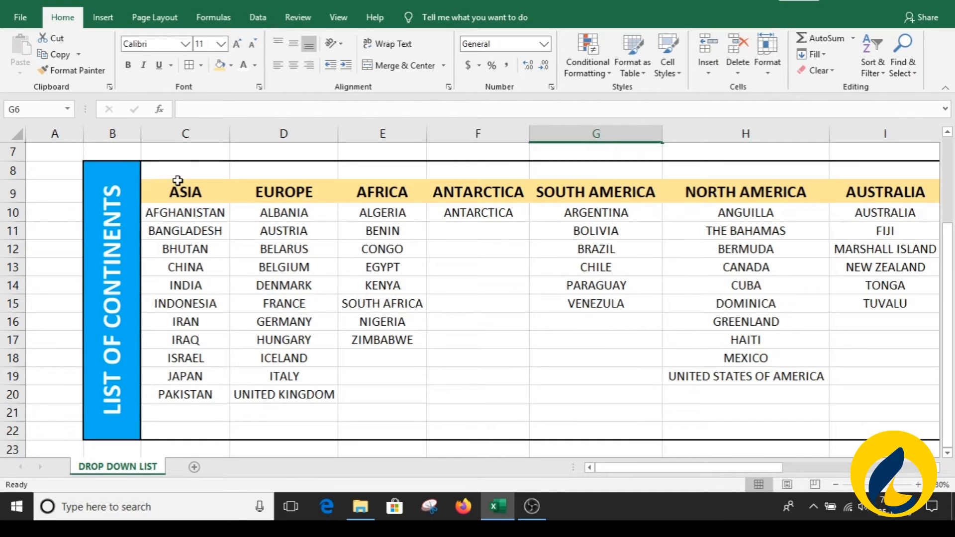
drag(177, 189, 870, 395)
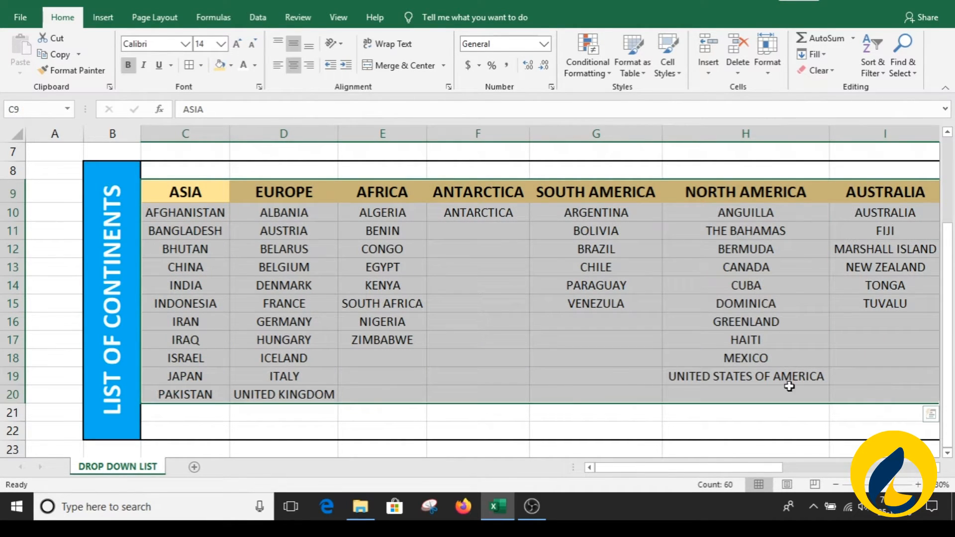
drag(278, 192, 252, 190)
drag(199, 213, 211, 389)
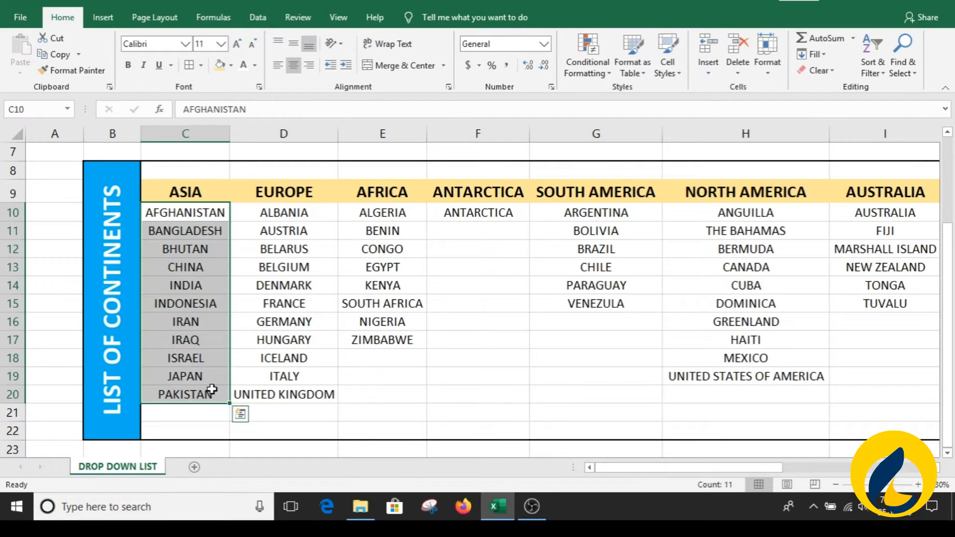
click(298, 284)
drag(288, 213, 298, 395)
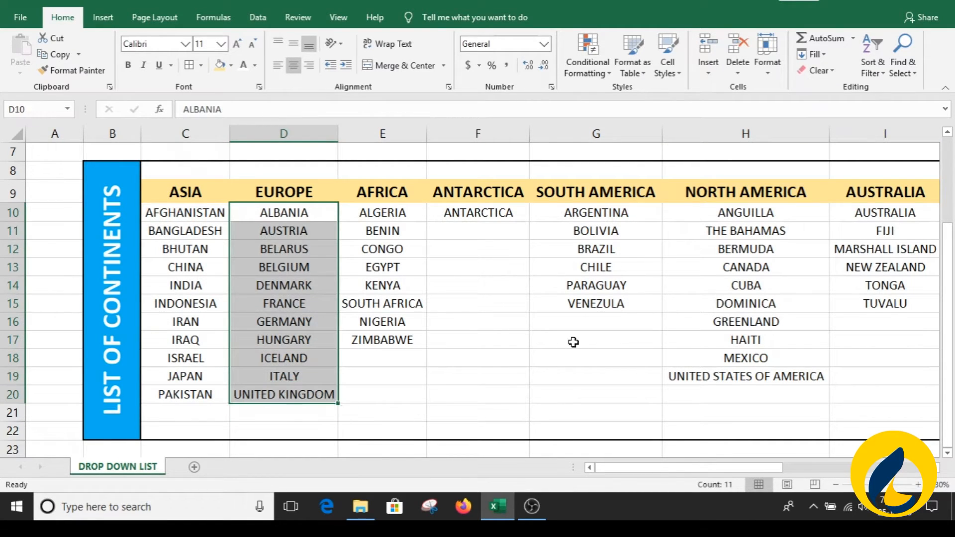
click(571, 336)
click(204, 198)
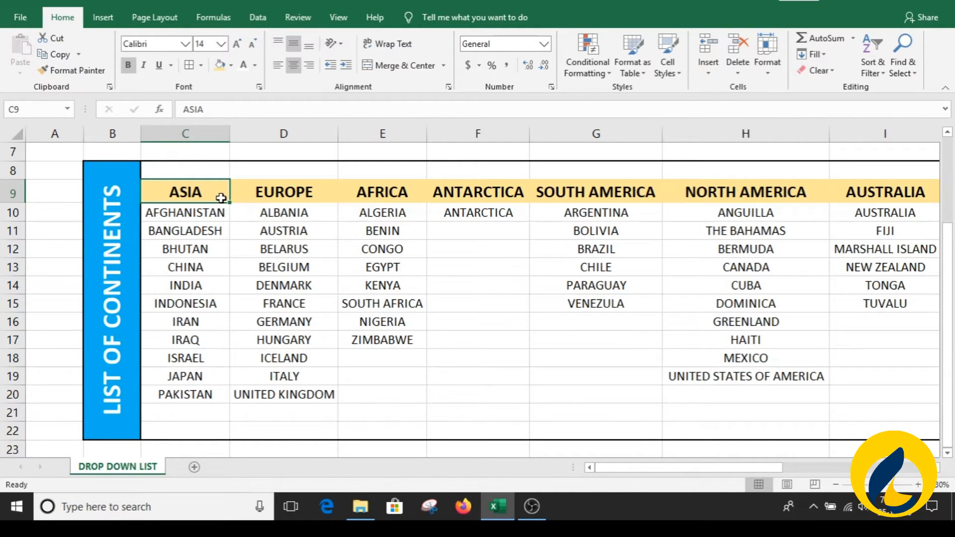
drag(220, 212, 213, 394)
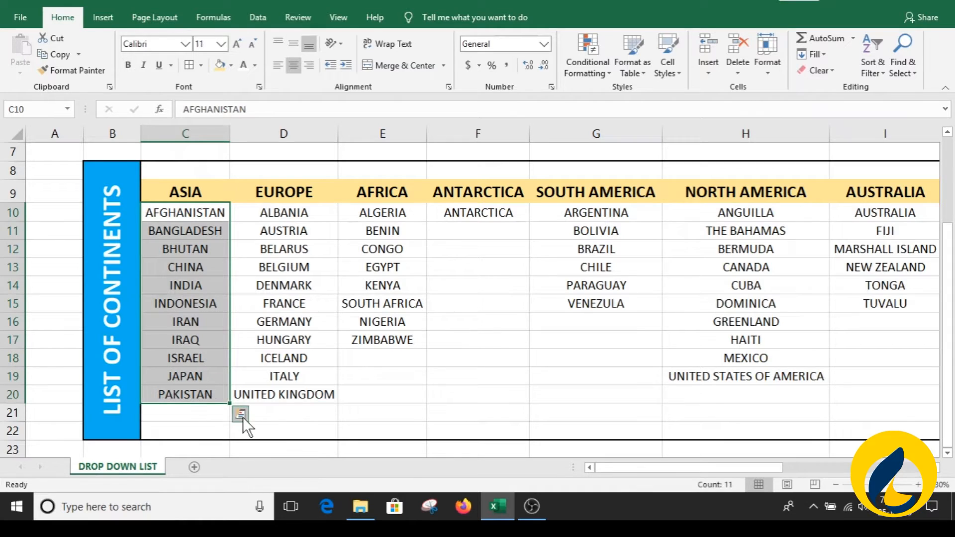
click(271, 303)
click(309, 191)
drag(307, 209, 315, 405)
click(596, 430)
- Examine the empty entry cells below the CONTINENT and COUNTRY labels in columns K and L
drag(648, 470, 832, 452)
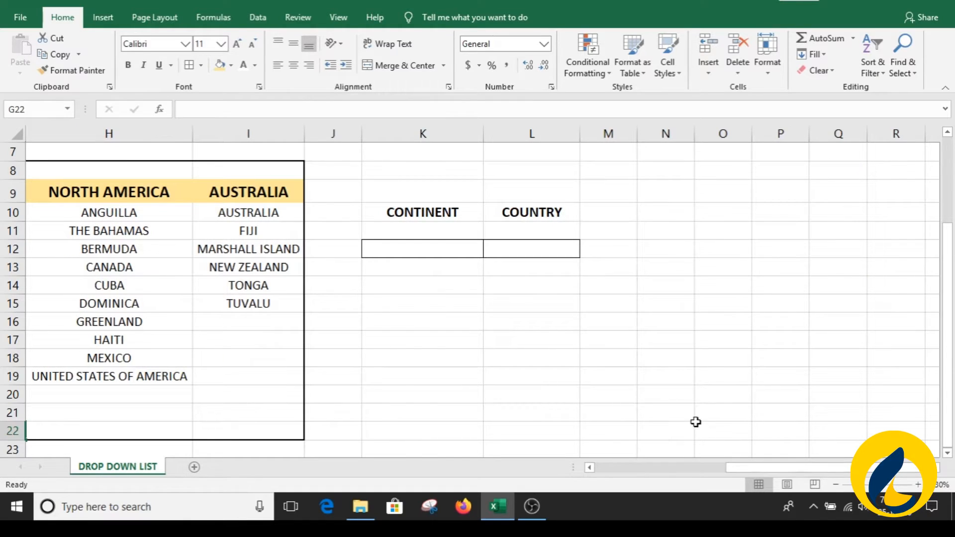
click(477, 322)
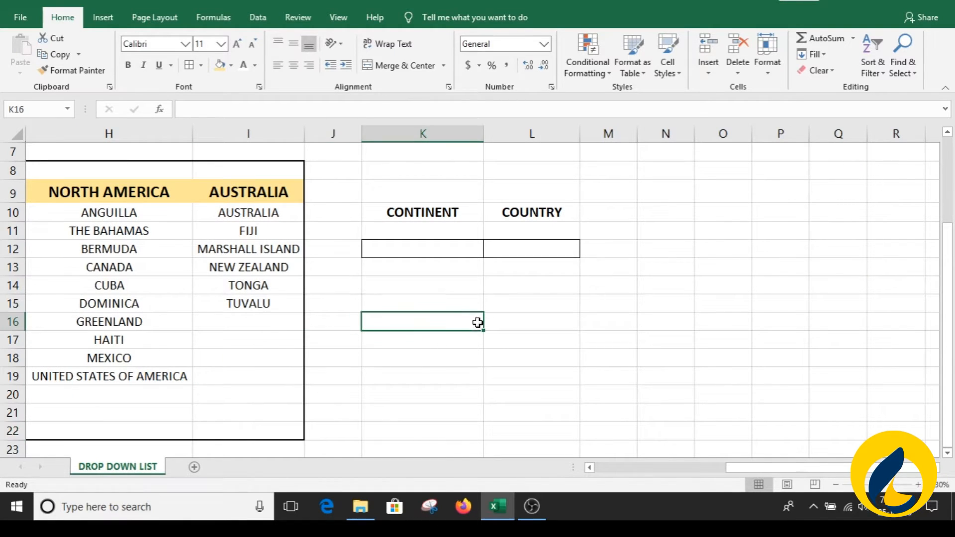
click(430, 249)
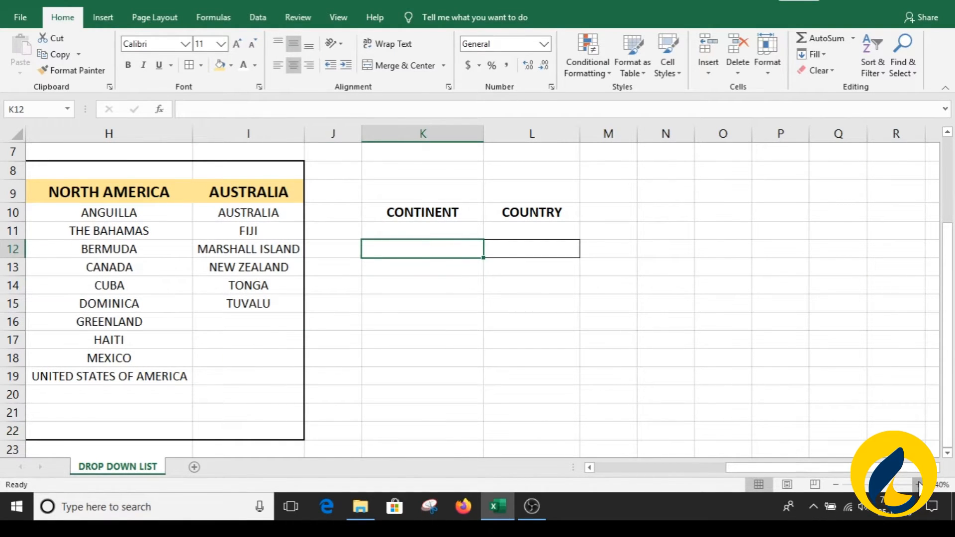
click(918, 485)
click(566, 261)
mouse_move(825, 465)
mouse_down()
mouse_move(614, 453)
mouse_move(826, 464)
mouse_up()
click(455, 356)
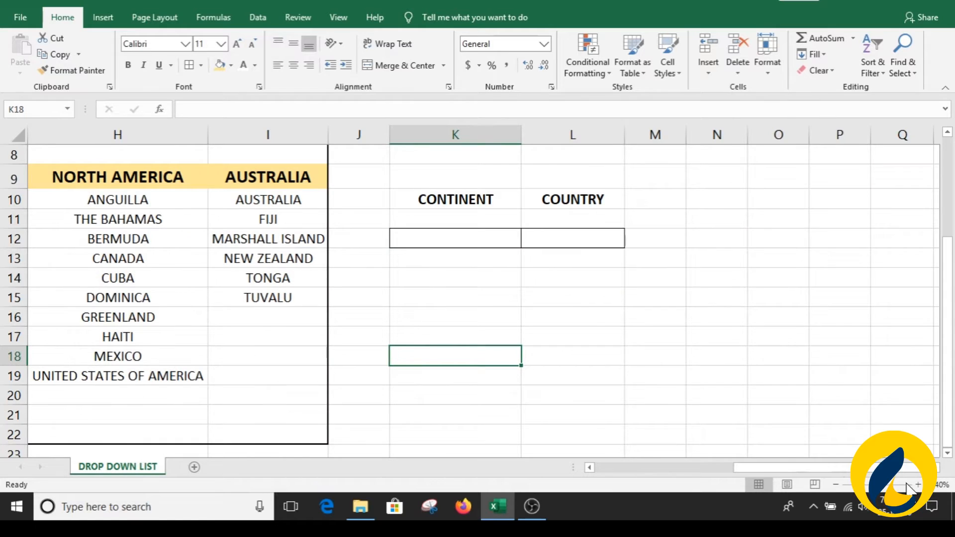
click(918, 485)
drag(949, 348, 951, 338)
click(577, 305)
- Add List data validation to the CONTINENT cell K12, using the continent headings =$C$9:$I$9 as the source
click(501, 286)
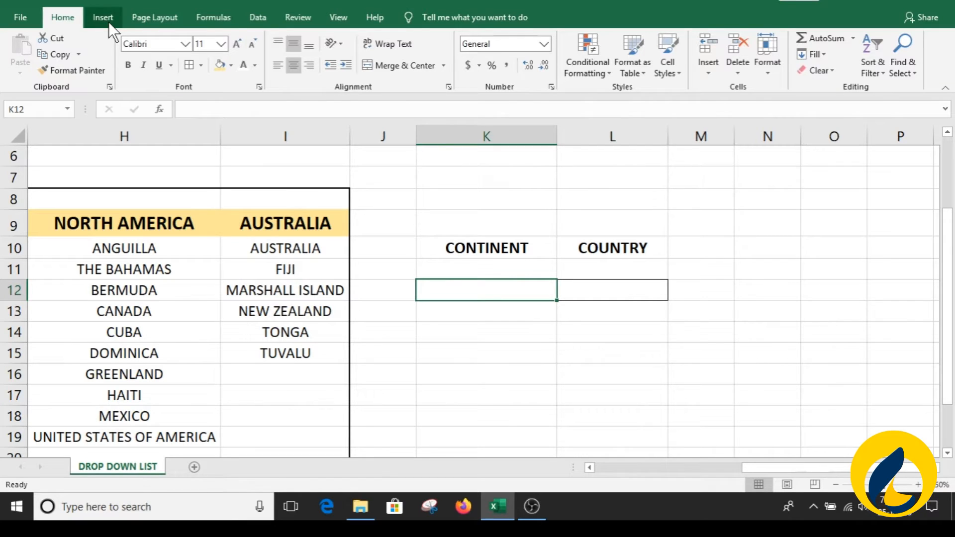
click(254, 20)
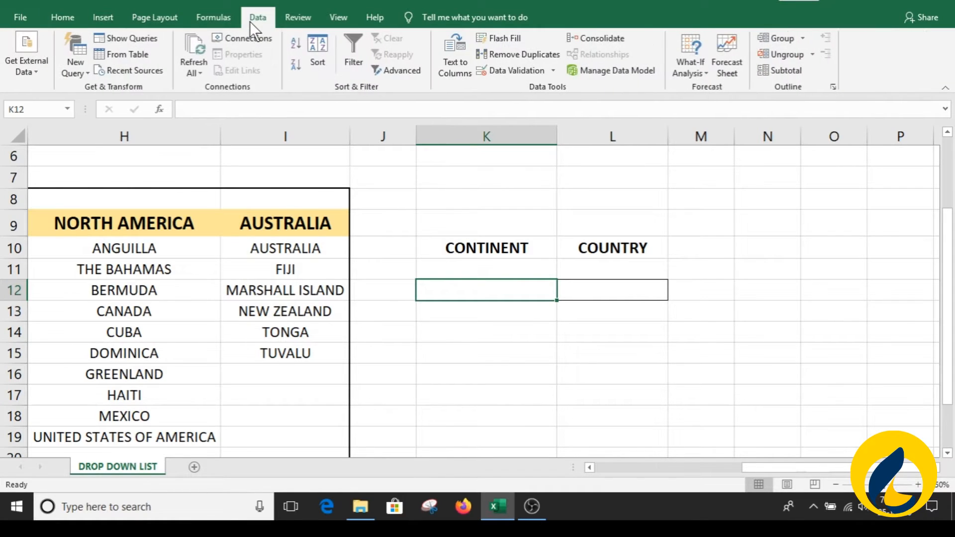
click(505, 67)
click(559, 201)
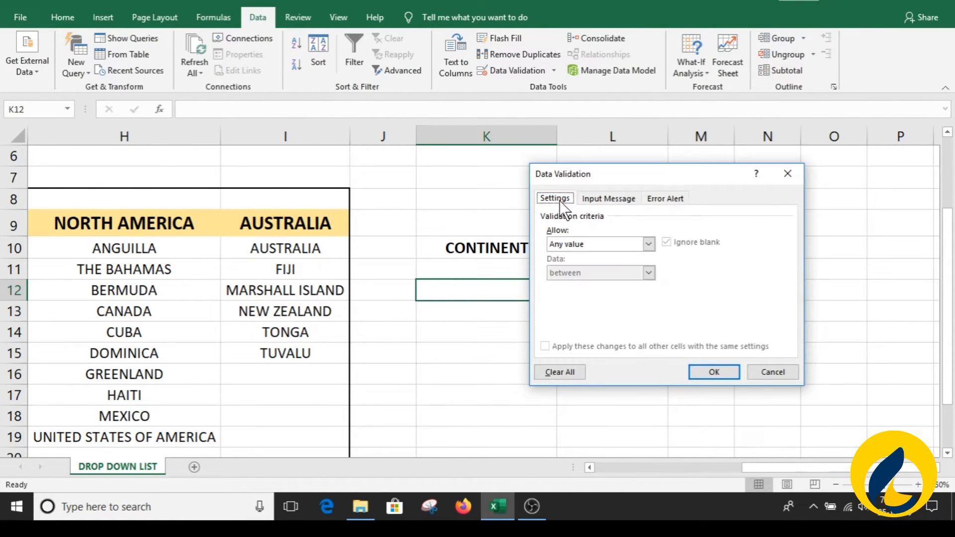
click(579, 244)
click(567, 284)
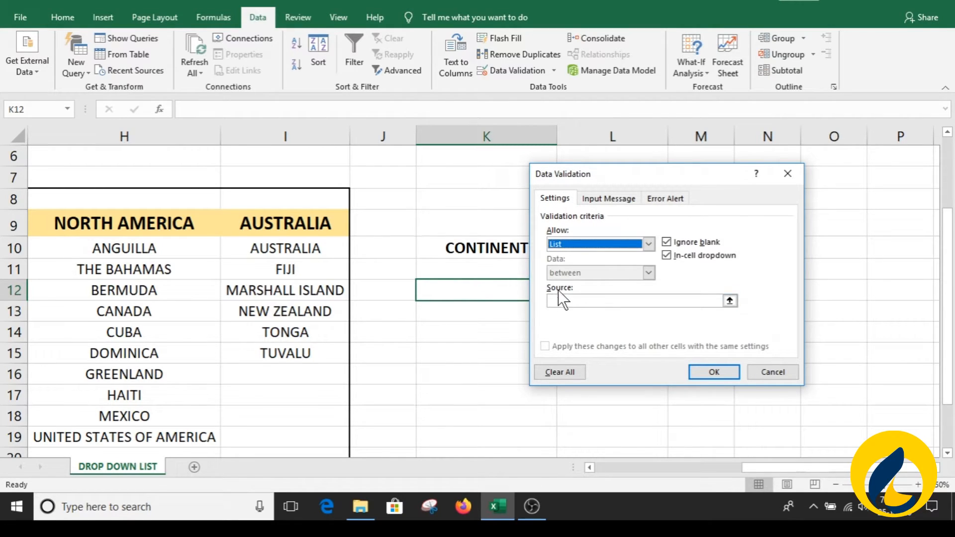
click(607, 300)
drag(281, 223, 242, 225)
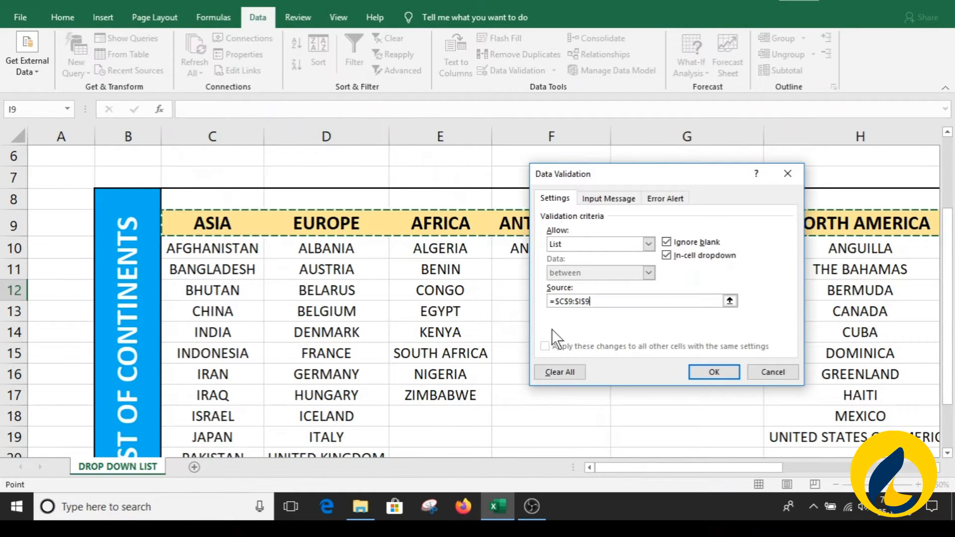
click(701, 369)
- Pick ASIA from the drop-down list in the CONTINENT cell K12
drag(773, 461, 918, 469)
key(Down)
key(Down)
key(Down)
key(Down)
click(517, 291)
click(564, 293)
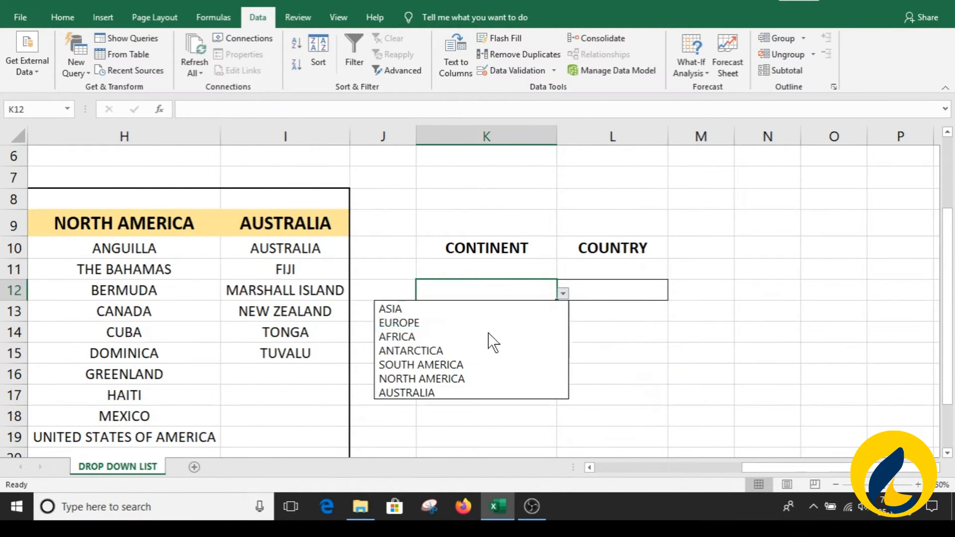
click(487, 309)
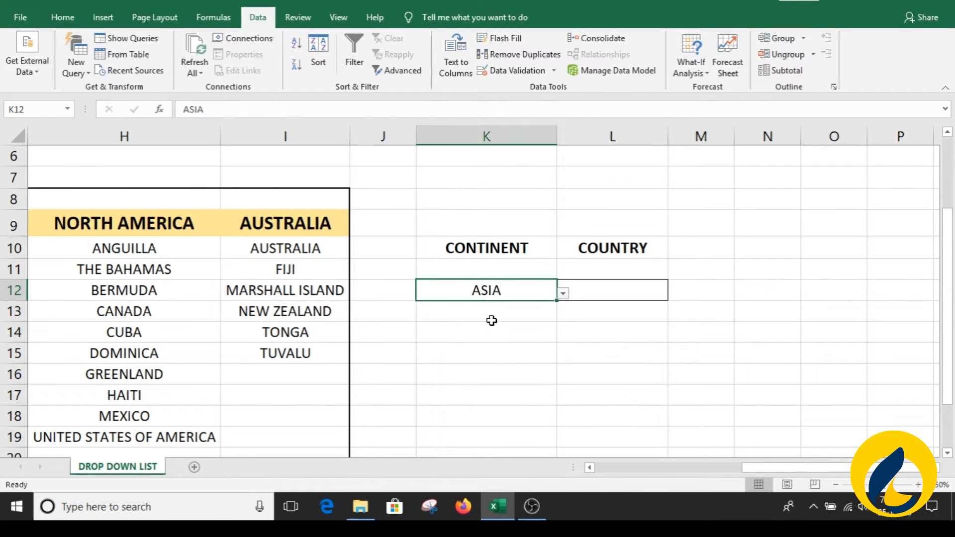
click(529, 380)
click(605, 289)
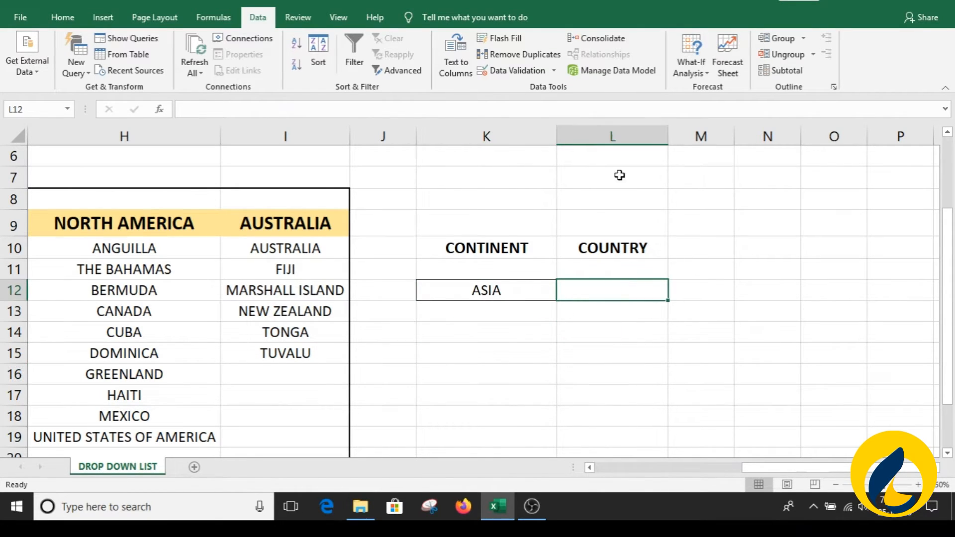
click(521, 299)
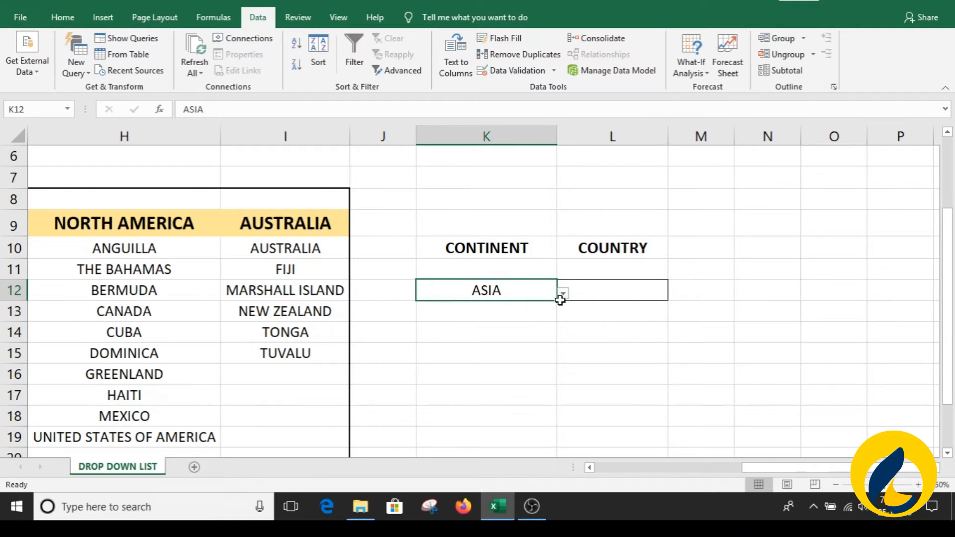
click(626, 297)
click(589, 316)
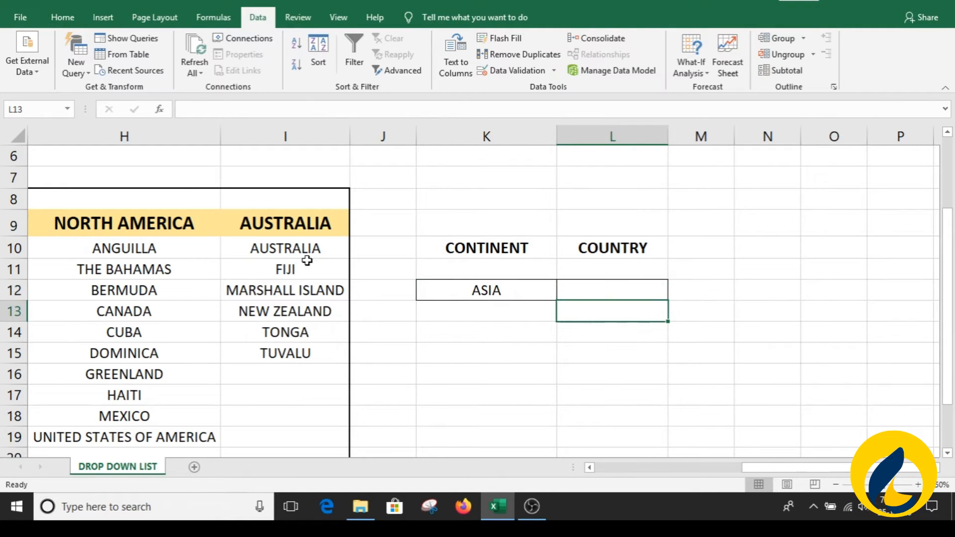
- Create a named range from the ASIA column C9:C20 using its top row, and check it in the Name Manager
drag(789, 470, 593, 467)
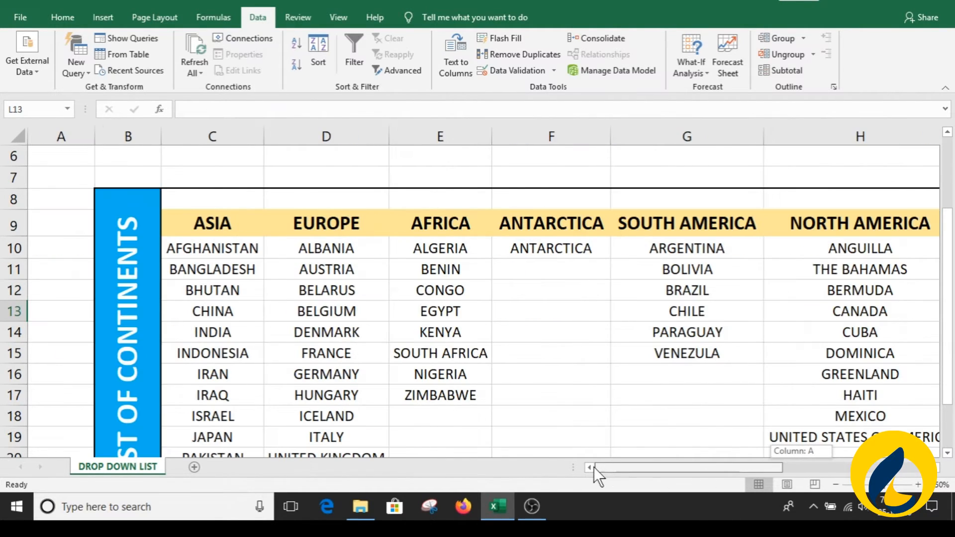
drag(219, 224, 216, 366)
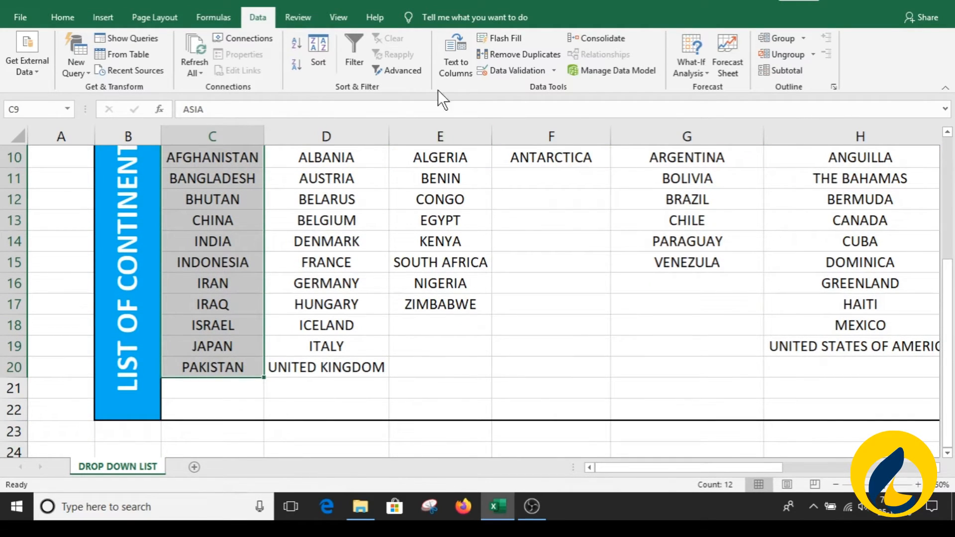
click(214, 18)
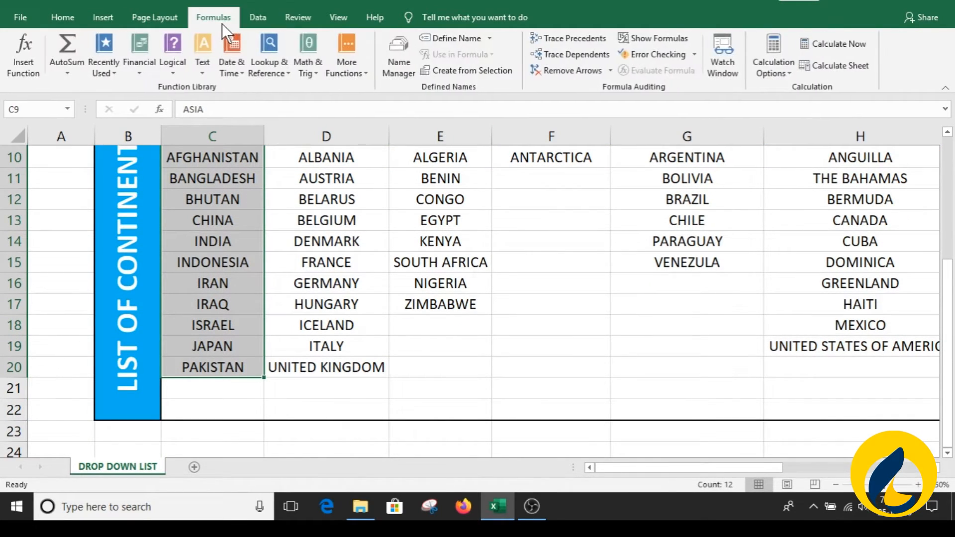
click(444, 76)
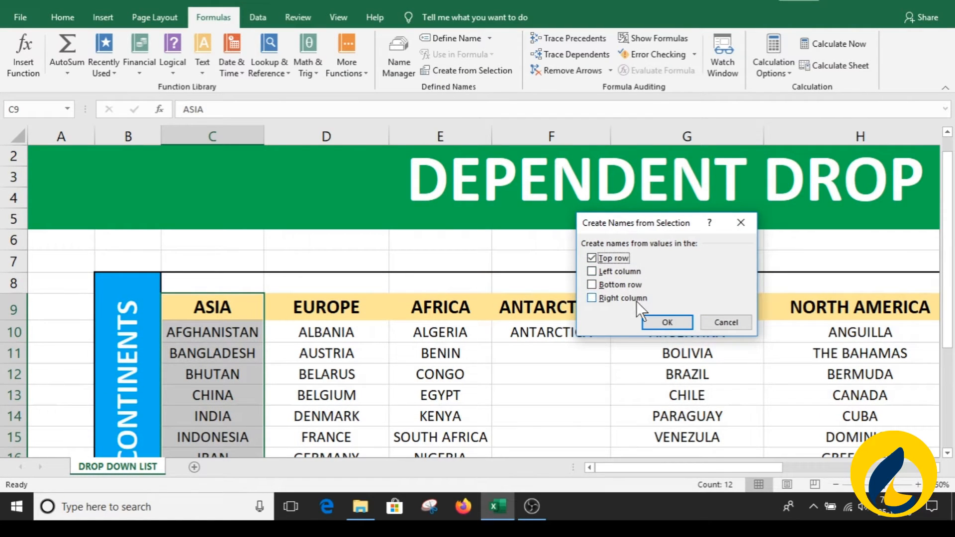
click(654, 321)
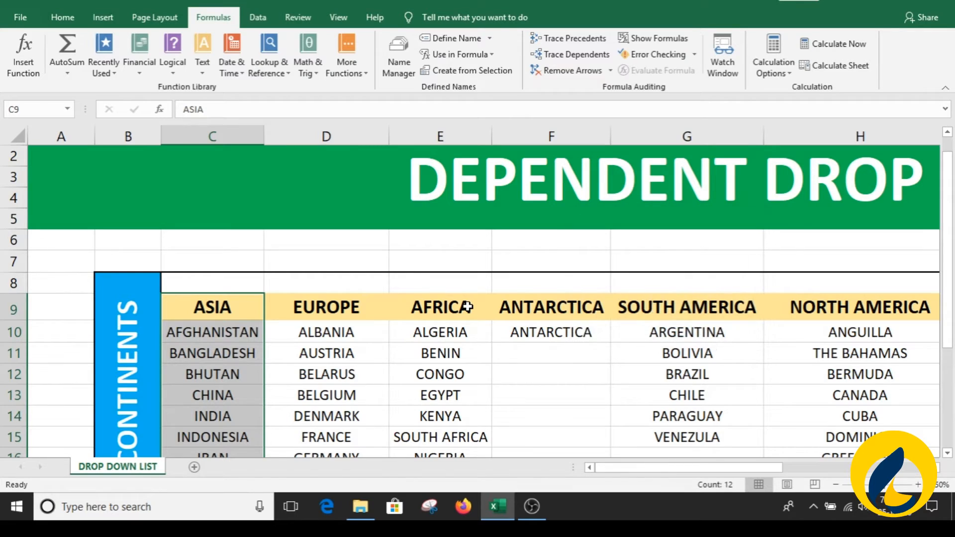
click(401, 53)
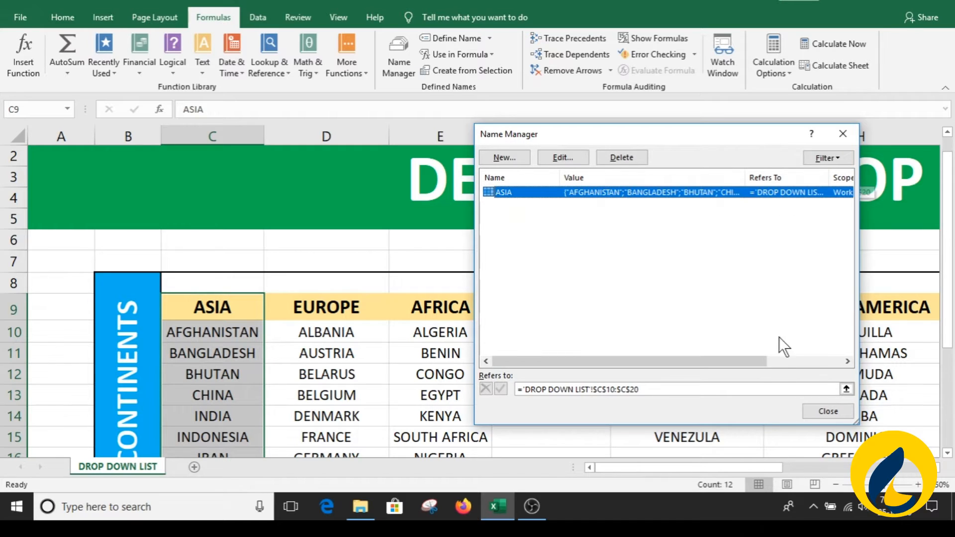
click(827, 411)
- Create top-row named ranges from the EUROPE column D9:D20 and the AFRICA column E9:E17
click(326, 353)
drag(345, 305, 329, 412)
click(475, 76)
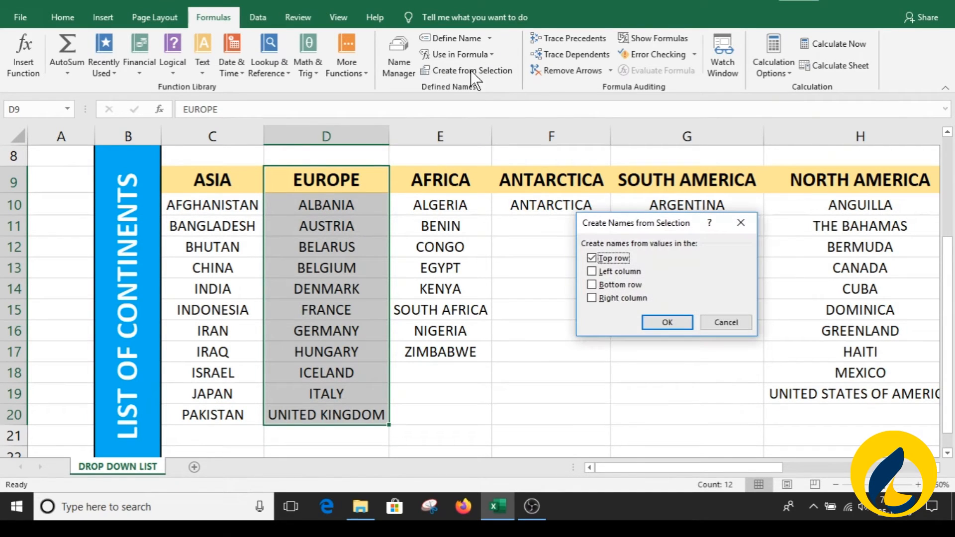
click(667, 323)
drag(427, 183, 439, 352)
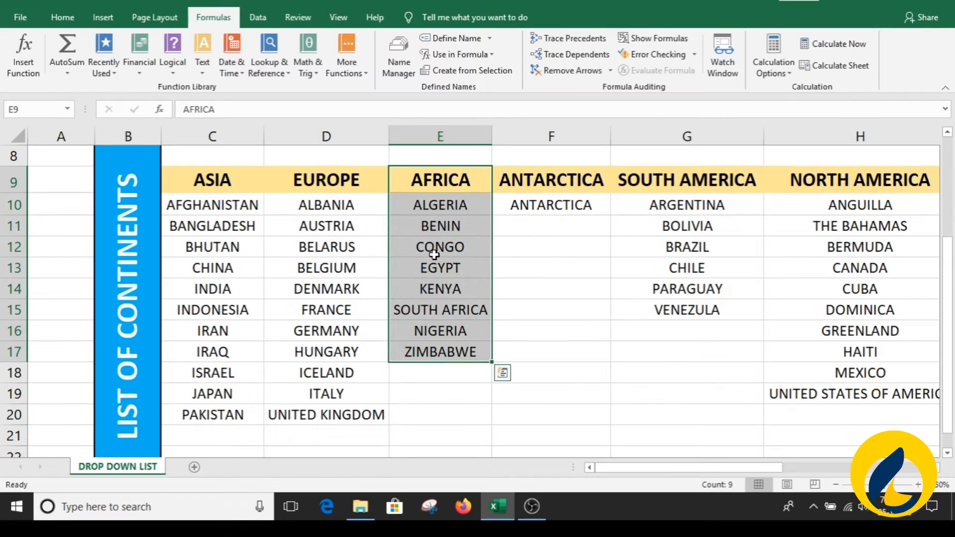
click(459, 70)
click(667, 323)
- Create top-row named ranges from the ANTARCTICA column F9:F10 and the SOUTH AMERICA column G9:G15
drag(547, 182, 547, 204)
click(475, 75)
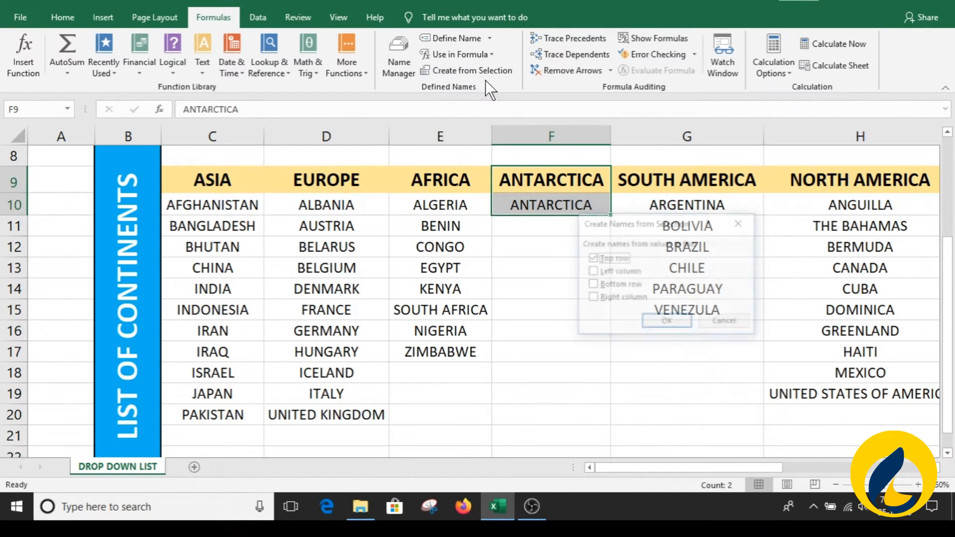
click(662, 320)
drag(676, 179, 677, 311)
click(454, 70)
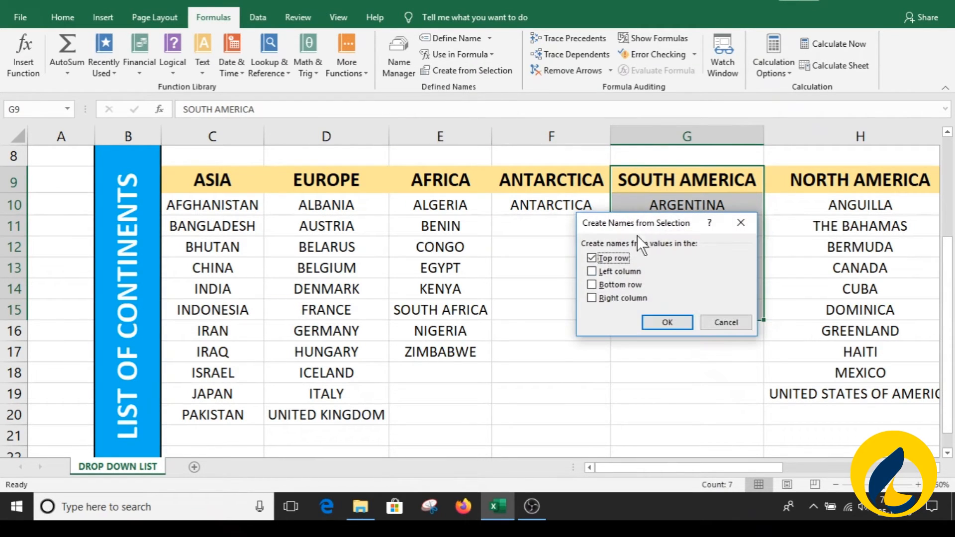
click(670, 321)
- Create top-row named ranges from the NORTH AMERICA column H9:H19 and the AUSTRALIA column I9:I15
drag(860, 180, 848, 394)
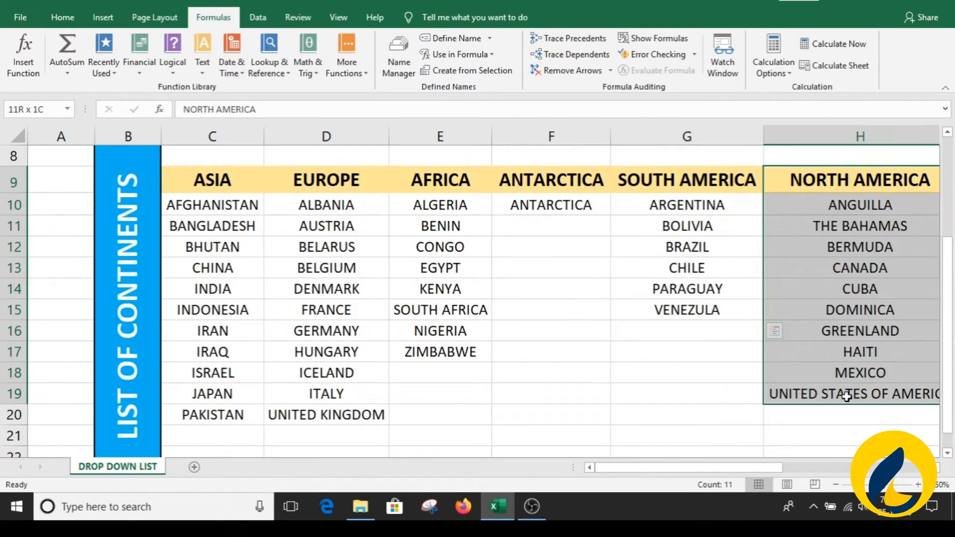
click(459, 70)
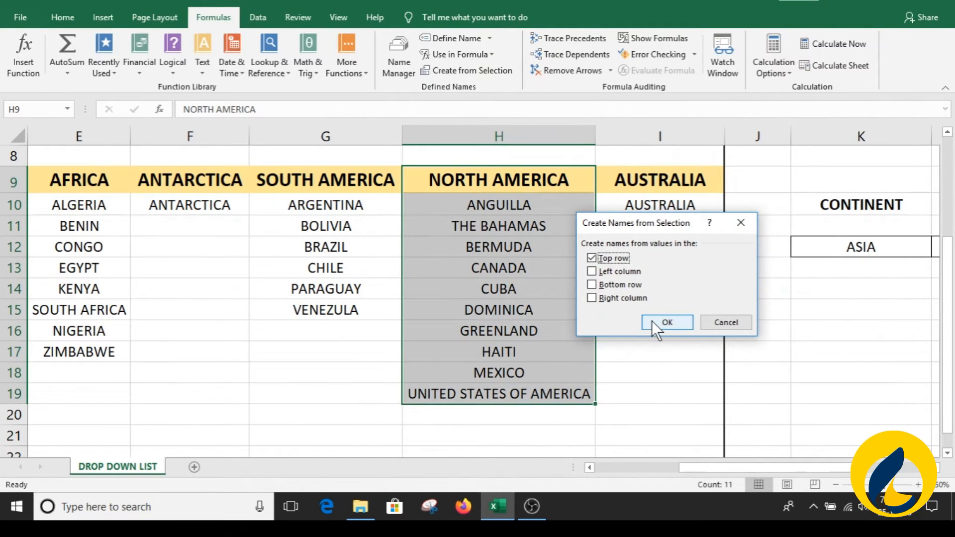
click(662, 322)
drag(653, 191, 648, 309)
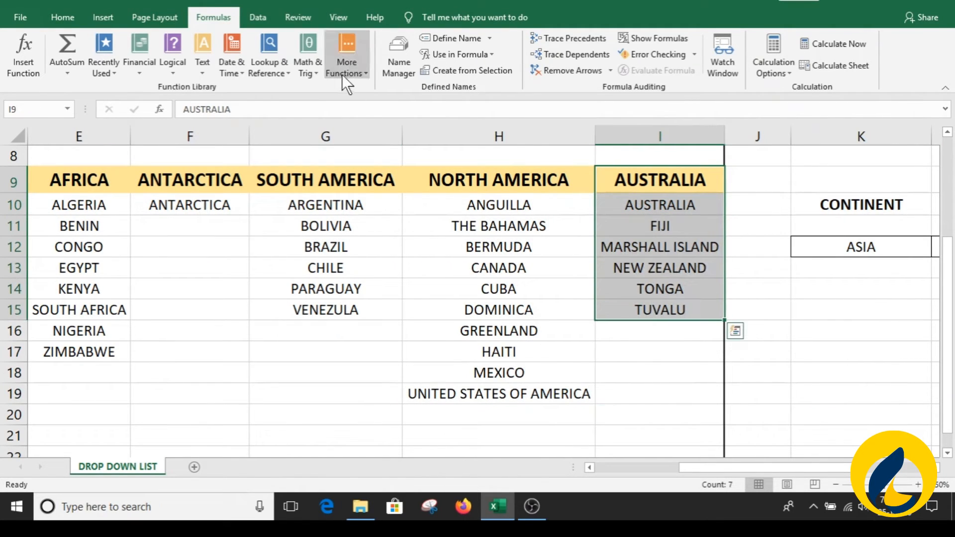
click(455, 72)
click(680, 323)
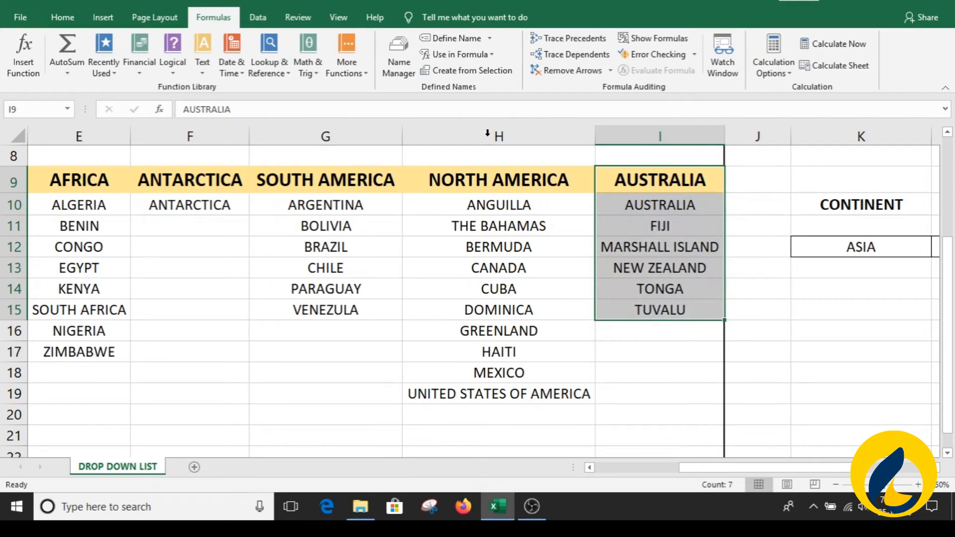
- Try to rename the NORTH_AMERICA named range as NORTH AMERICA, with a space instead of the underscore
click(550, 246)
click(393, 75)
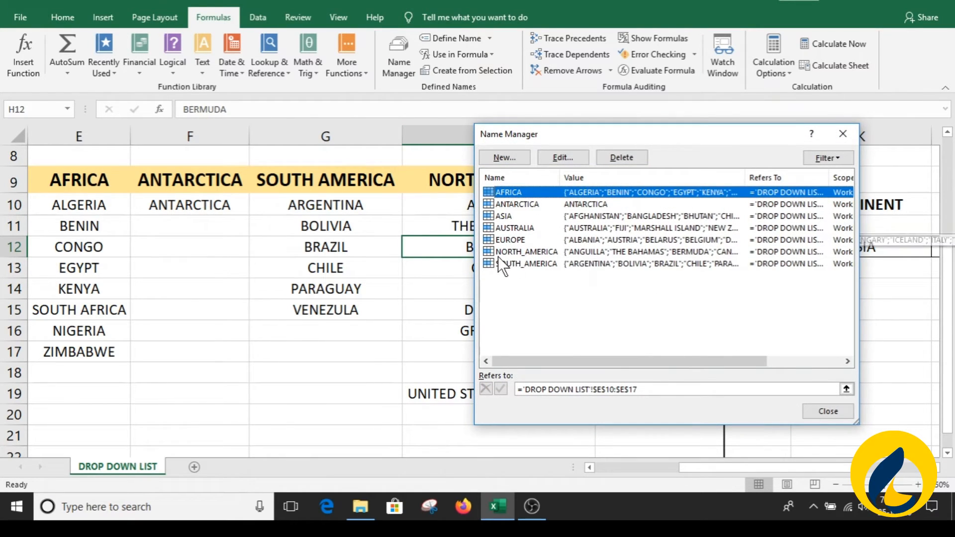
click(522, 253)
click(567, 161)
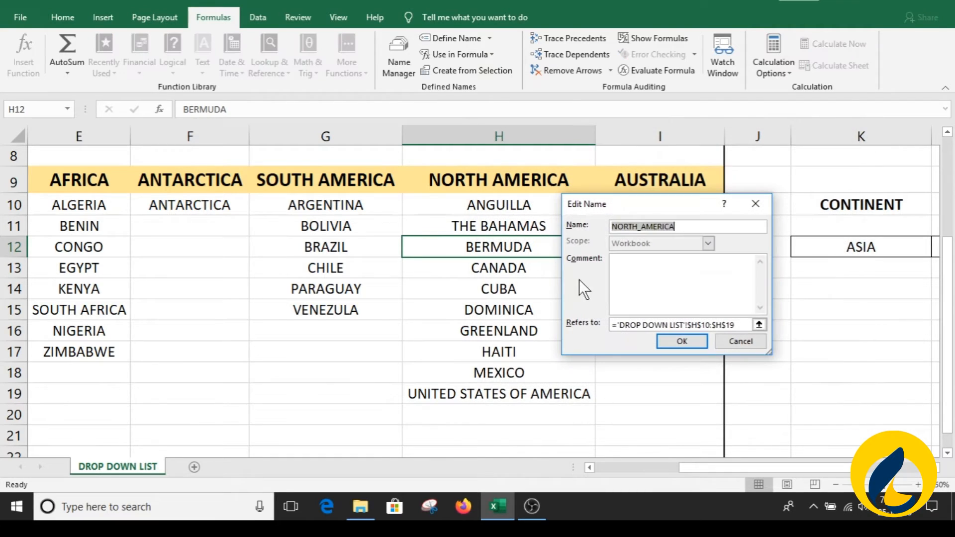
click(642, 225)
key(BackSpace)
click(679, 339)
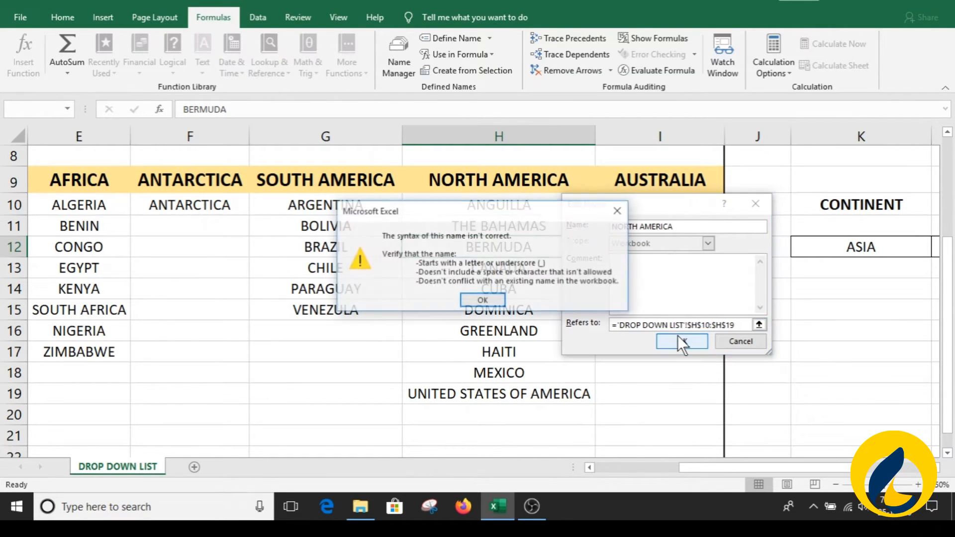
click(483, 300)
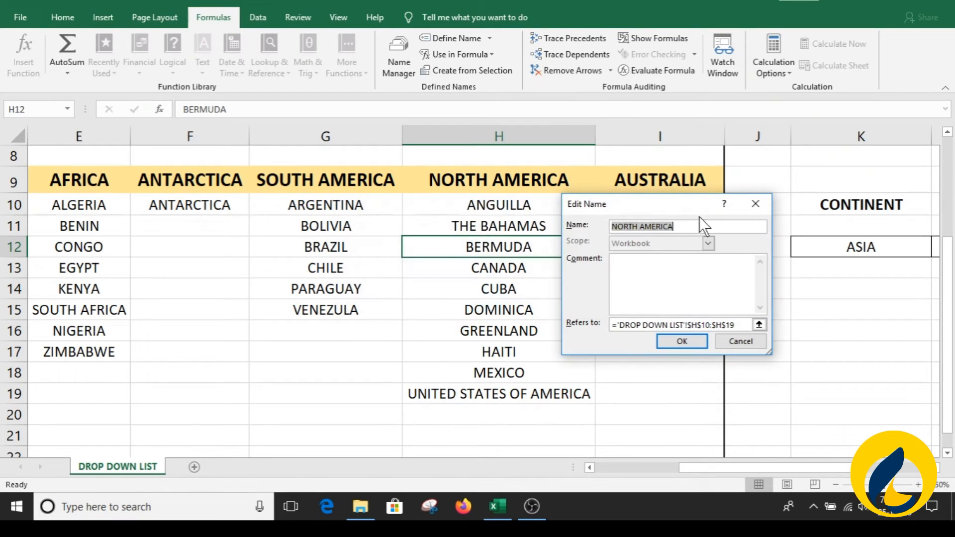
- Restore the underscore so the range name reads NORTH_AMERICA, and close the Name Manager
click(642, 227)
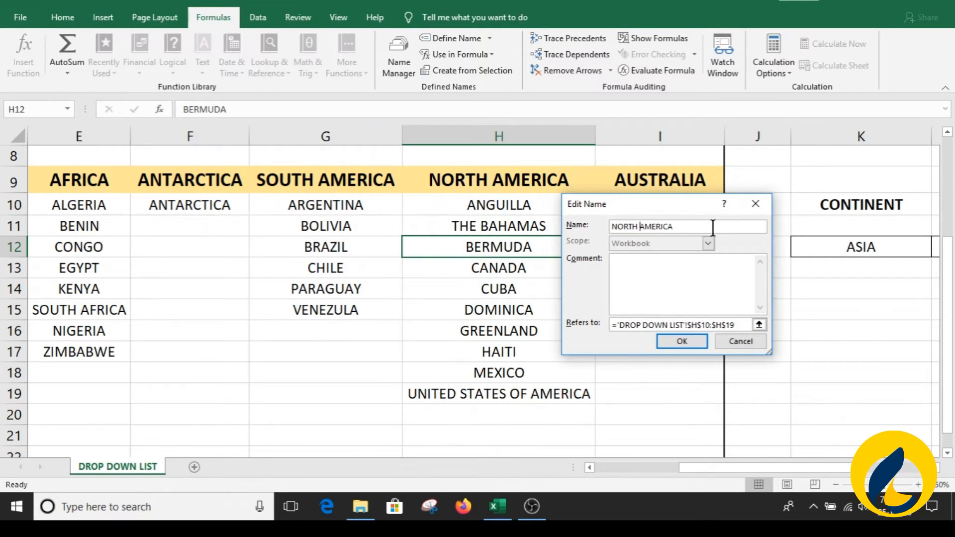
text(_)
click(681, 341)
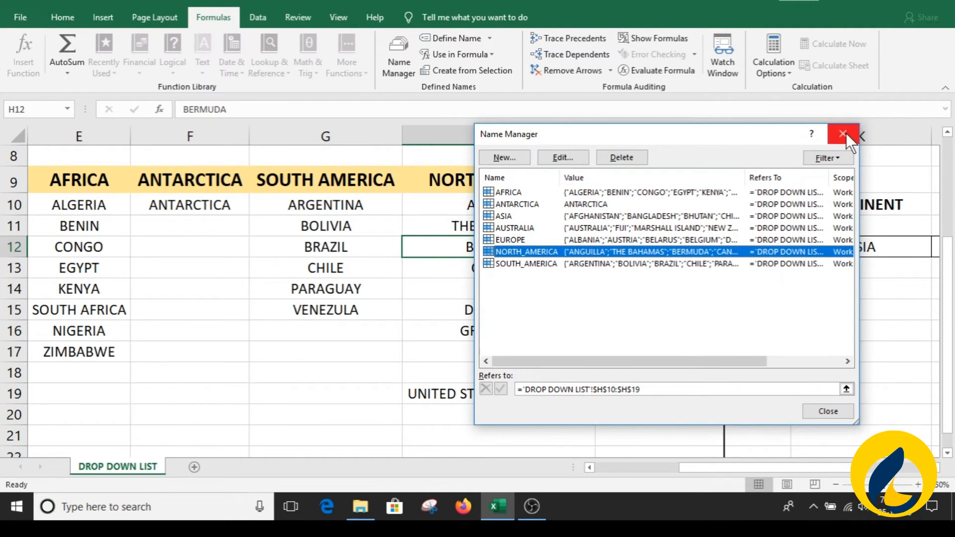
click(828, 411)
click(632, 348)
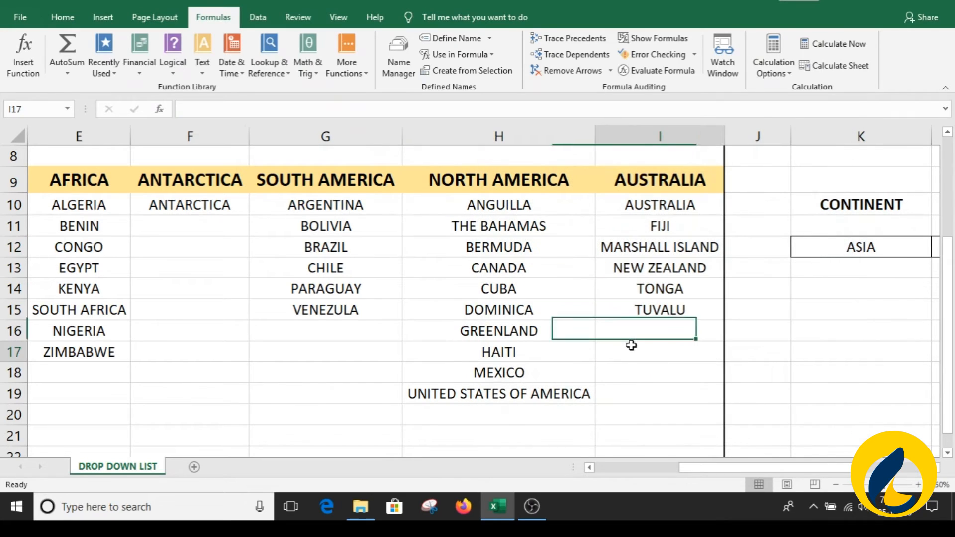
- Change the column header in G9 to SOUTH_AMERICA, with an underscore to match its range name
double_click(318, 179)
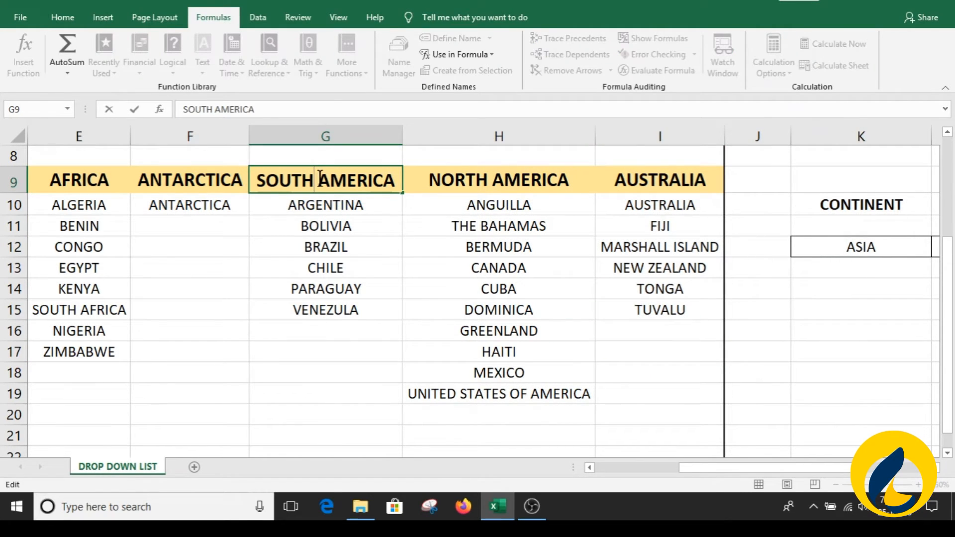
key(BackSpace)
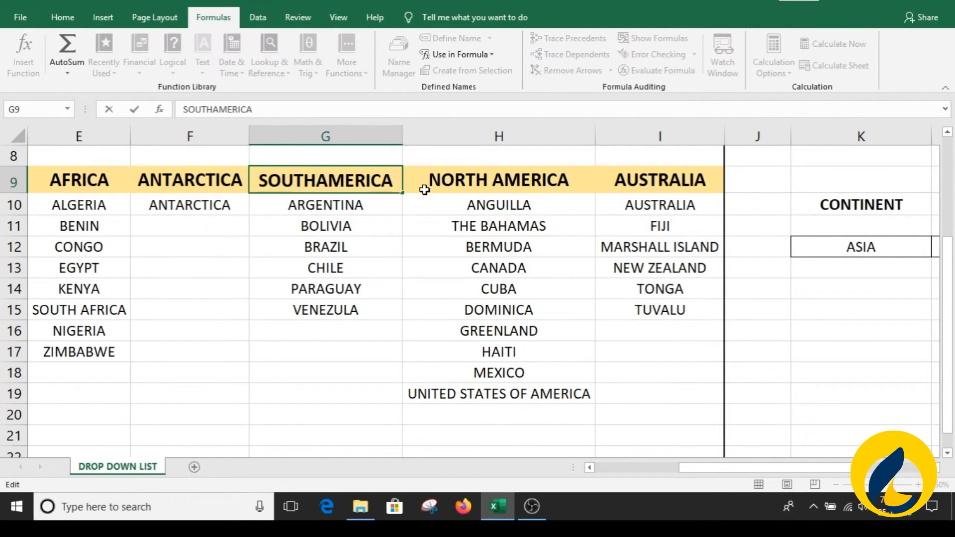
text(_)
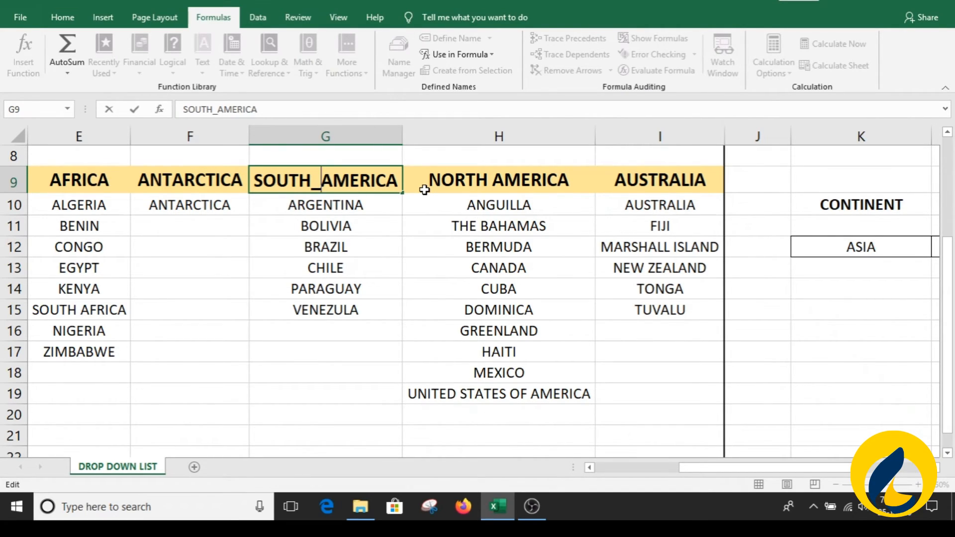
key(Return)
- Change the column header in H9 to NORTH_AMERICA, with an underscore to match its range name
click(485, 180)
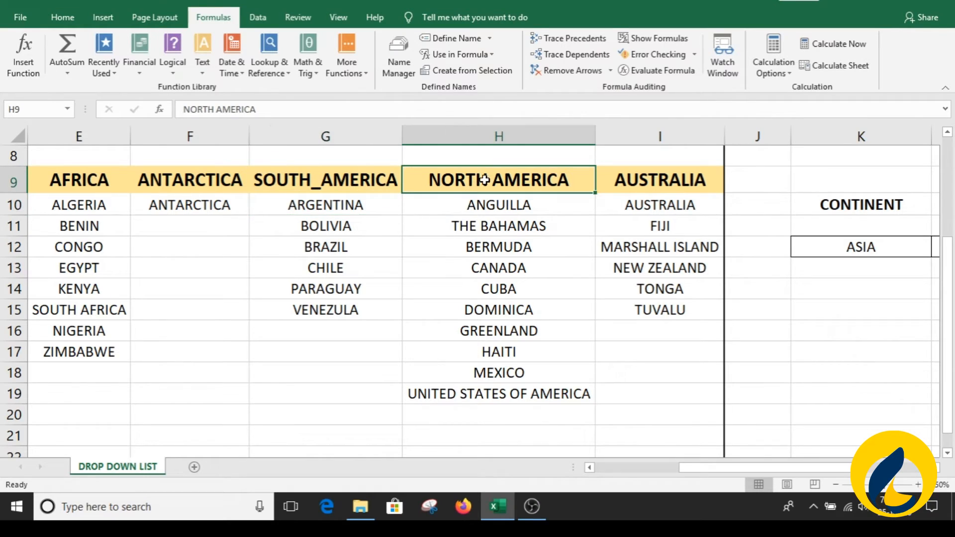
double_click(494, 180)
key(BackSpace)
text(_)
key(Return)
click(578, 273)
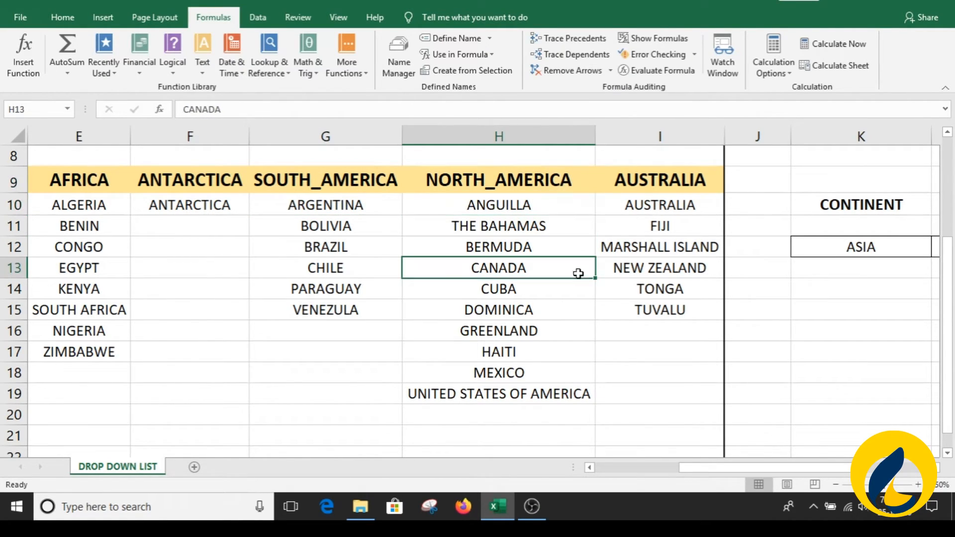
- Try the CONTINENT drop-down in K12 by picking SOUTH_AMERICA, and return it to ASIA
drag(766, 467, 830, 467)
click(527, 243)
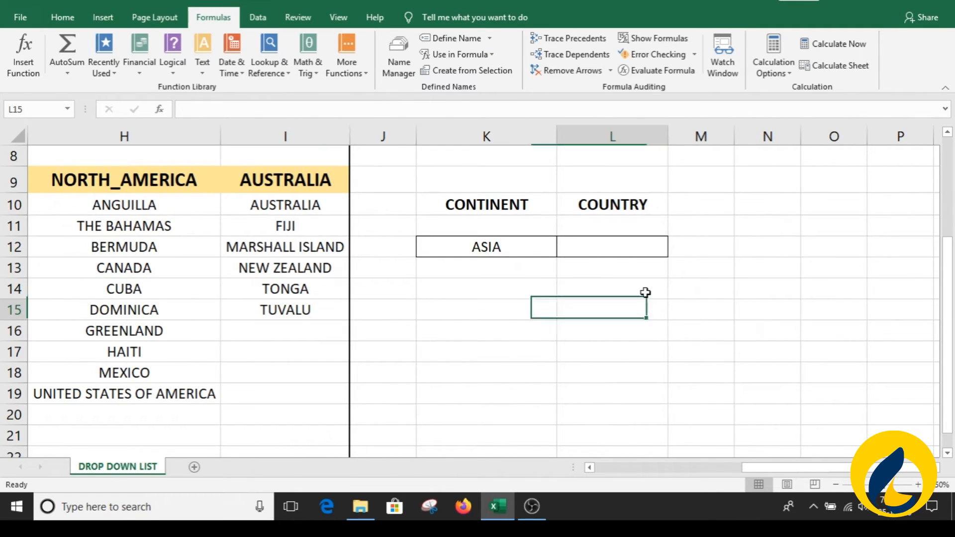
click(563, 250)
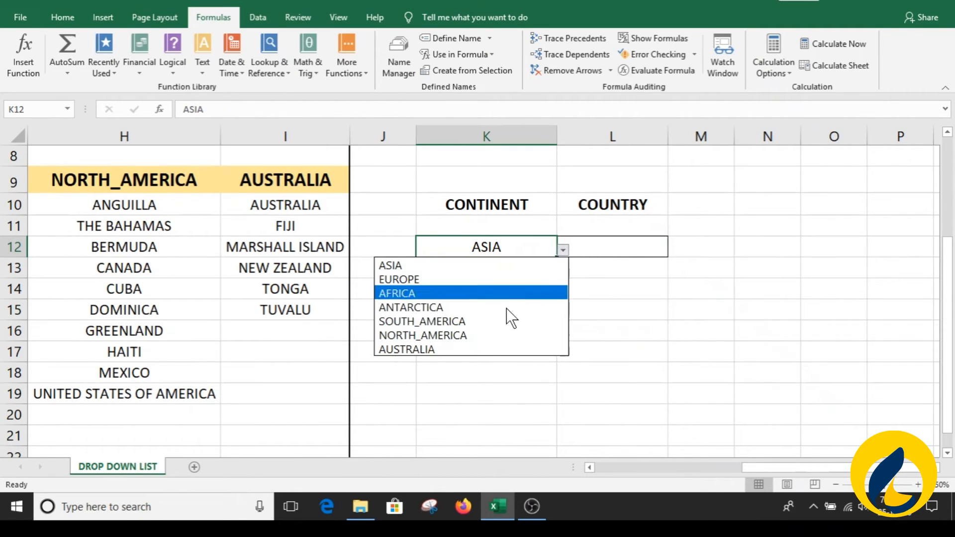
click(491, 324)
click(624, 246)
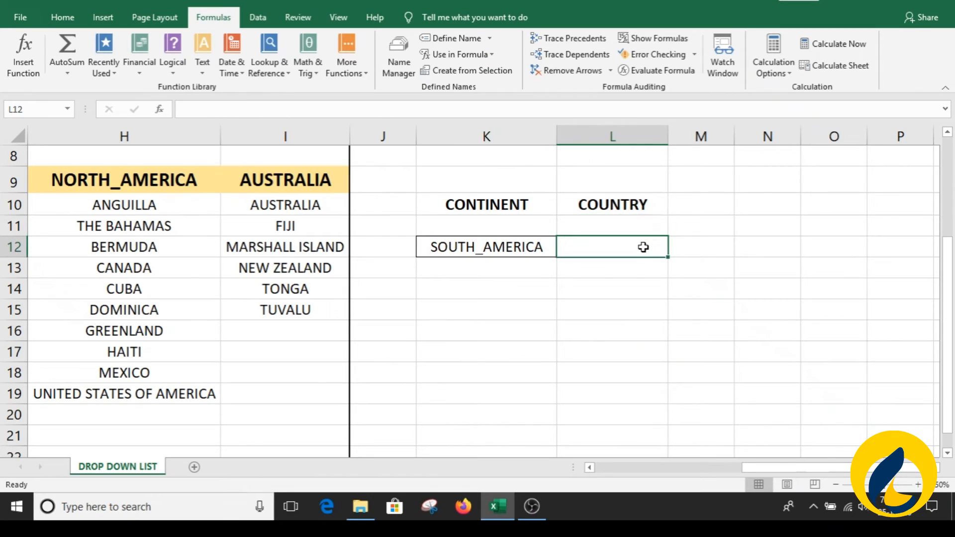
click(505, 252)
click(561, 250)
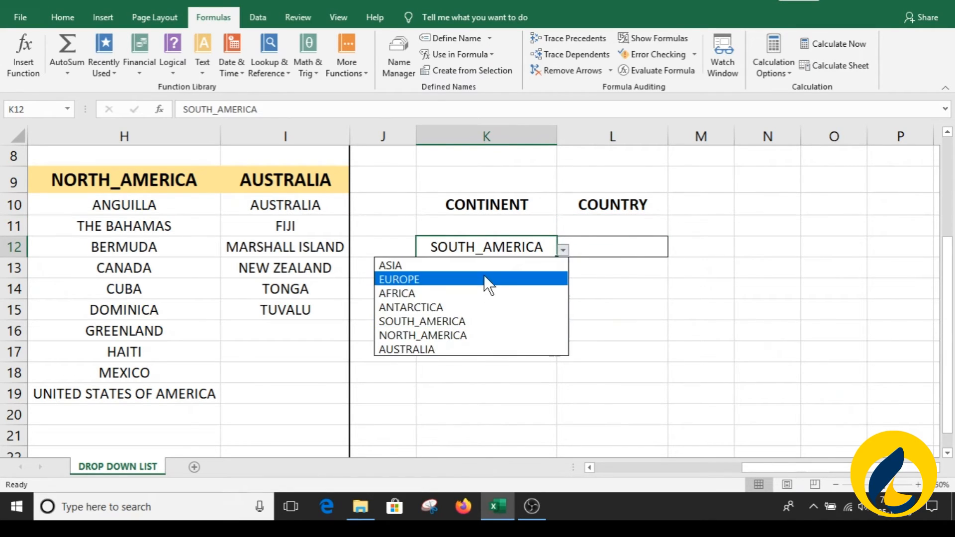
click(484, 267)
click(550, 311)
- Add List data validation to the COUNTRY cell L12, with an =INDIRECT formula referring to the continent cell K12 as its source
click(613, 245)
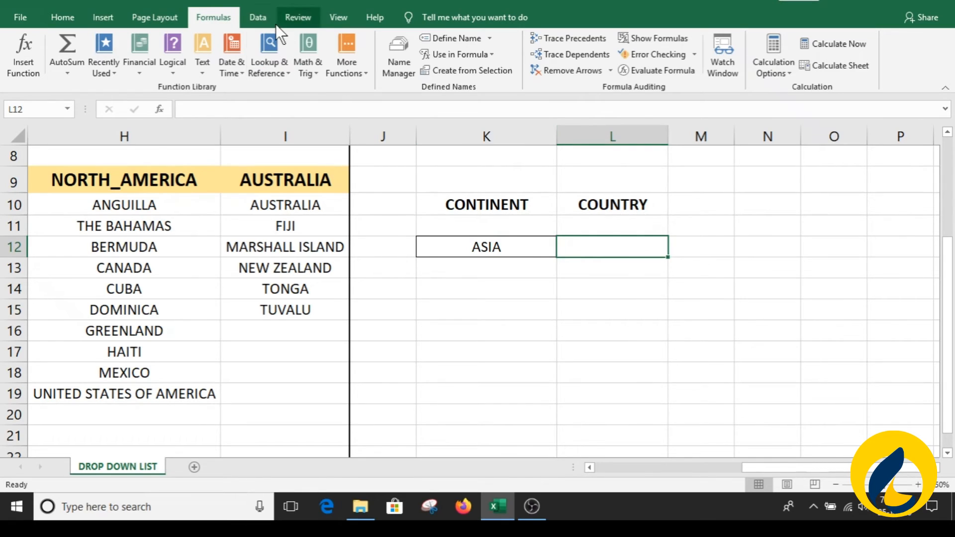
click(258, 17)
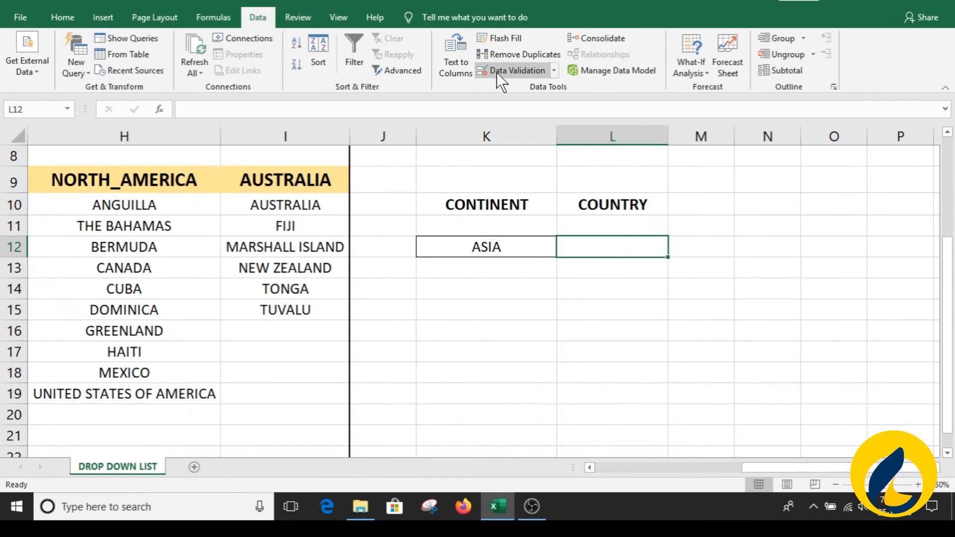
click(496, 73)
click(613, 246)
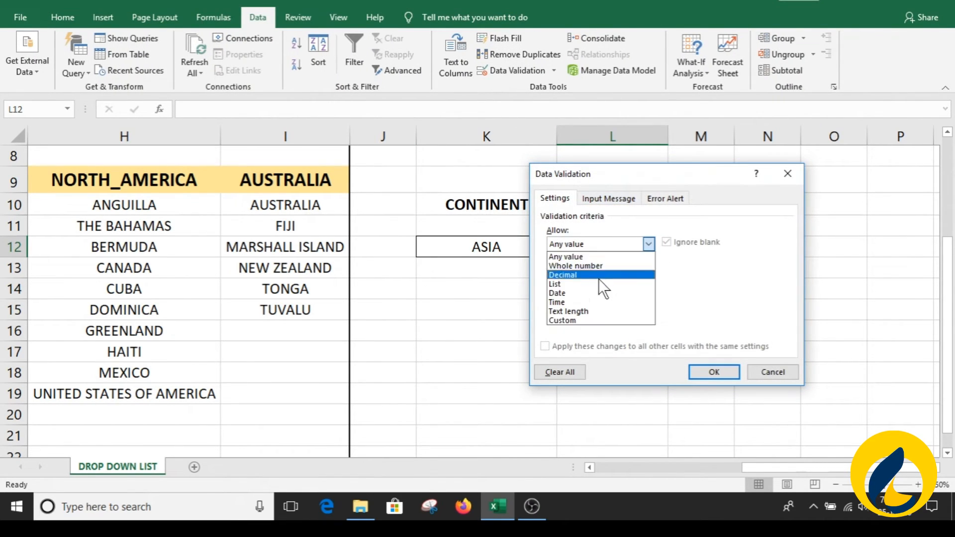
click(597, 284)
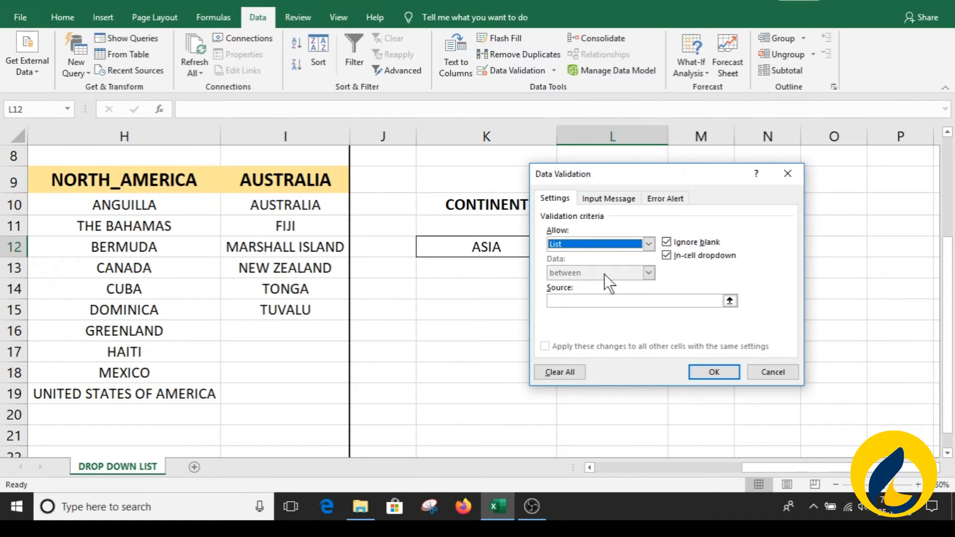
click(565, 301)
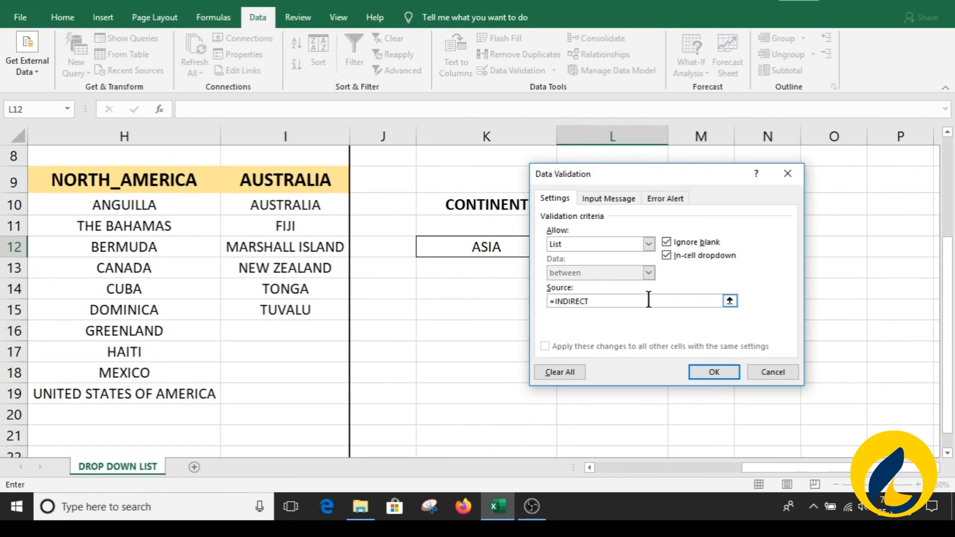
click(454, 255)
text())
click(701, 369)
click(542, 290)
- Check the countries offered by the drop-down in L12 while the continent is ASIA
click(515, 249)
click(647, 247)
click(674, 250)
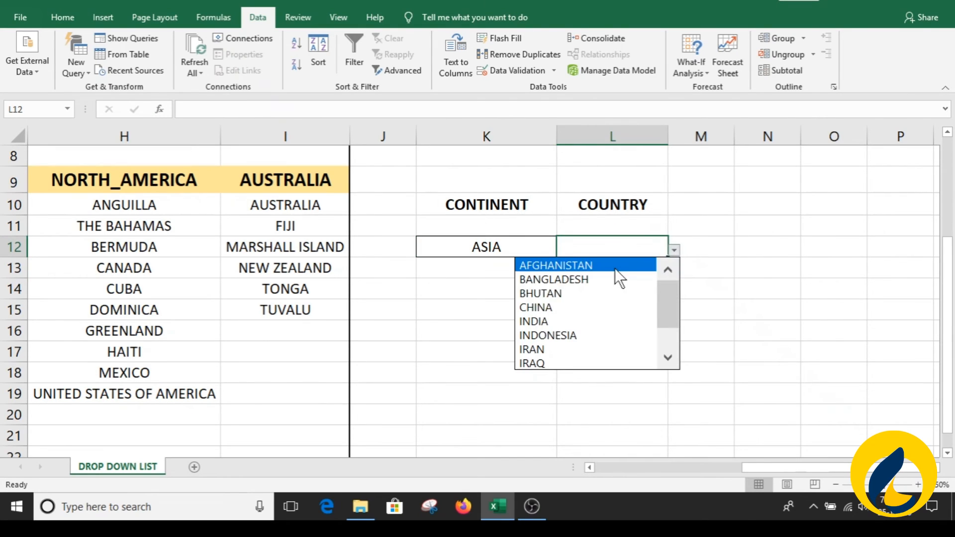
scroll(649, 312, down, 1)
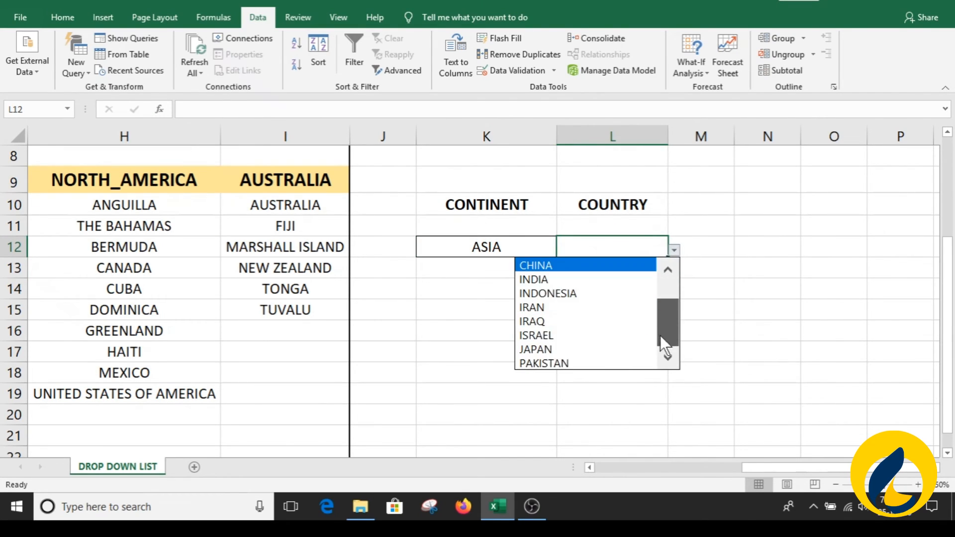
click(503, 329)
- Set the continent in K12 to EUROPE and browse the countries offered in L12
click(515, 247)
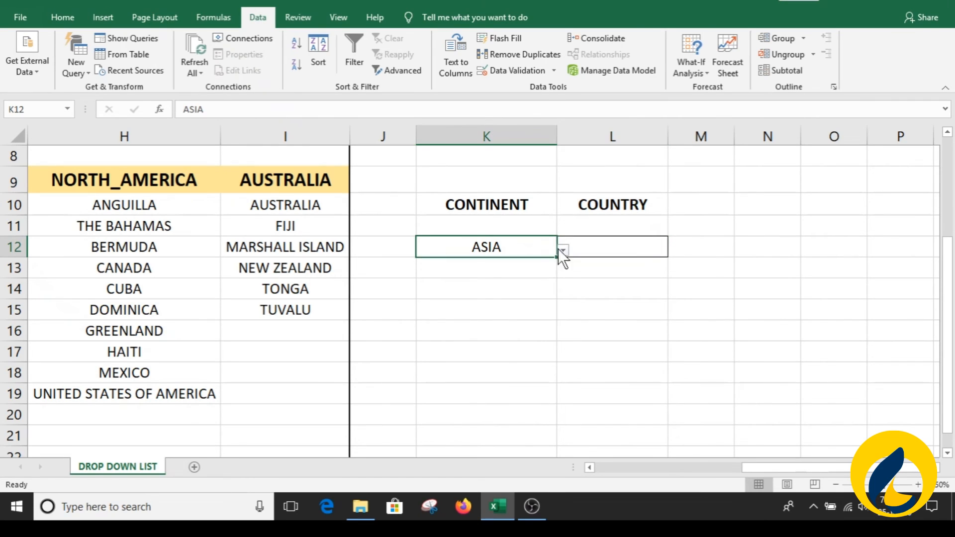
click(562, 250)
click(494, 282)
click(643, 245)
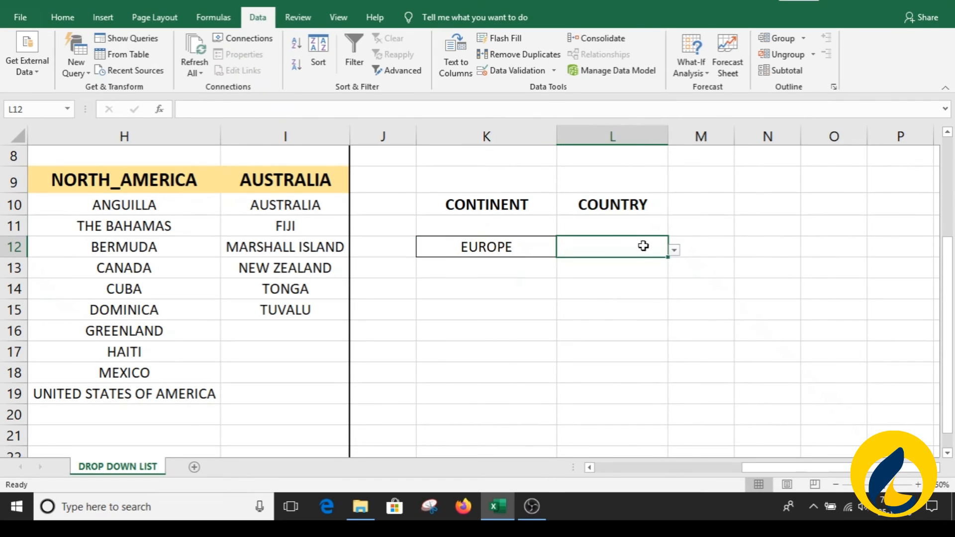
click(674, 252)
drag(662, 304, 661, 322)
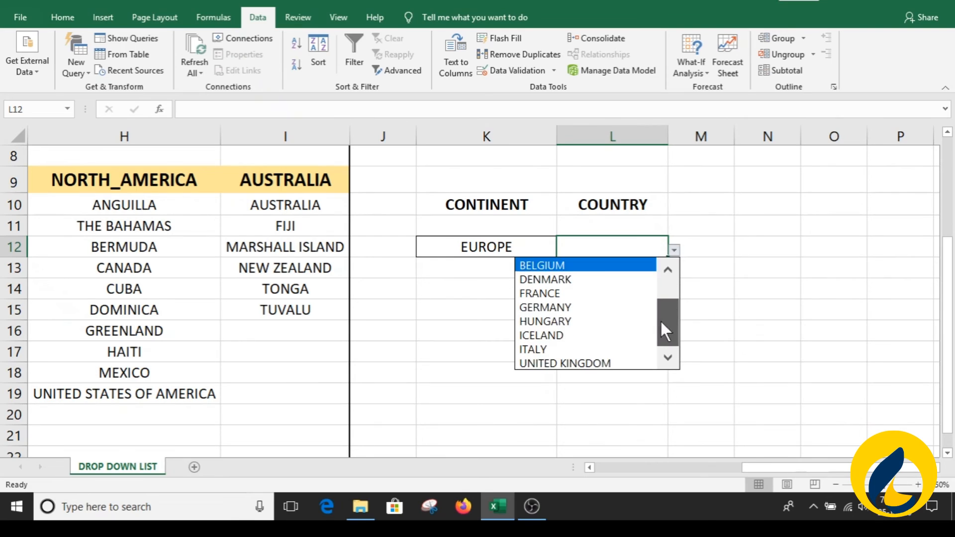
click(454, 332)
- Set the continent in K12 to AUSTRALIA and check the countries offered in L12
click(492, 248)
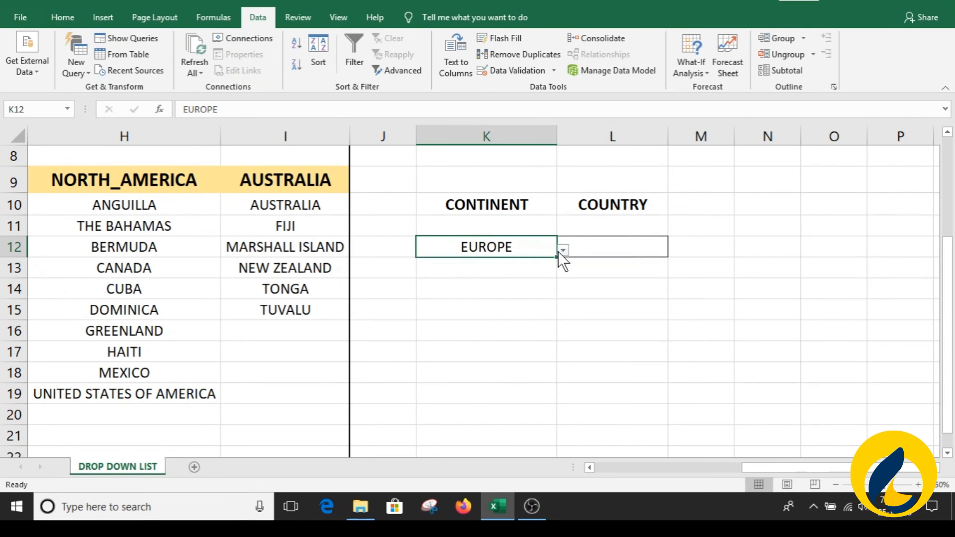
click(563, 250)
click(503, 350)
click(616, 245)
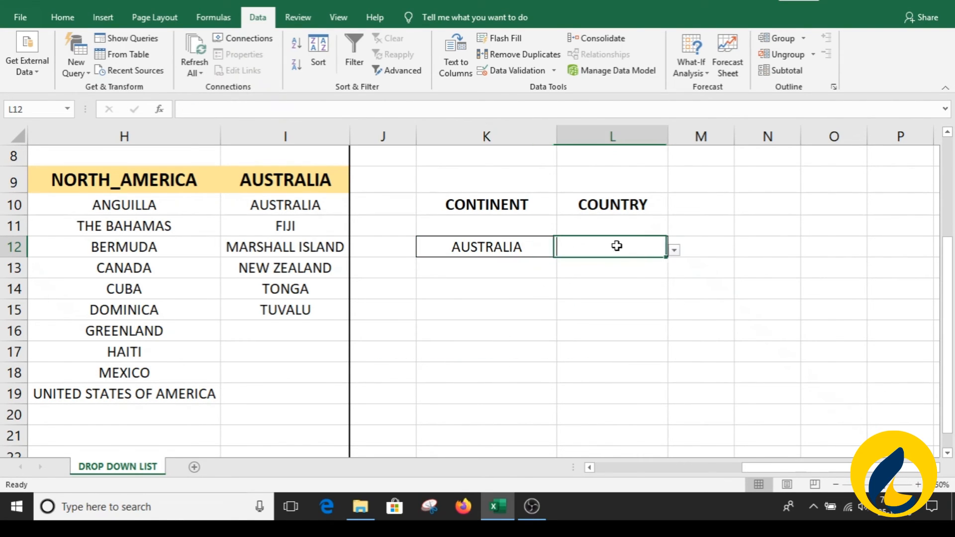
click(674, 250)
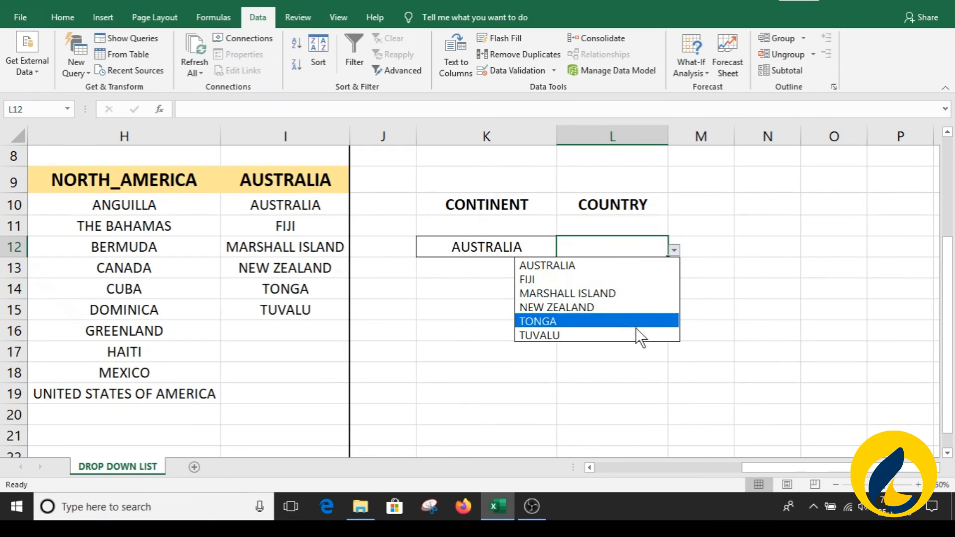
click(485, 319)
- Set the continent in K12 to ASIA and choose CHINA as the country in L12
click(505, 249)
click(562, 250)
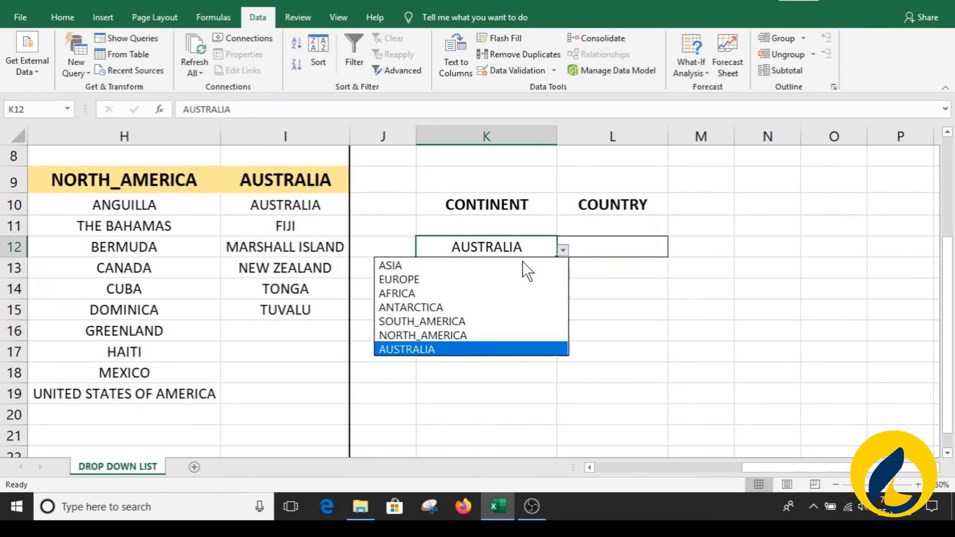
click(485, 264)
click(587, 249)
click(672, 249)
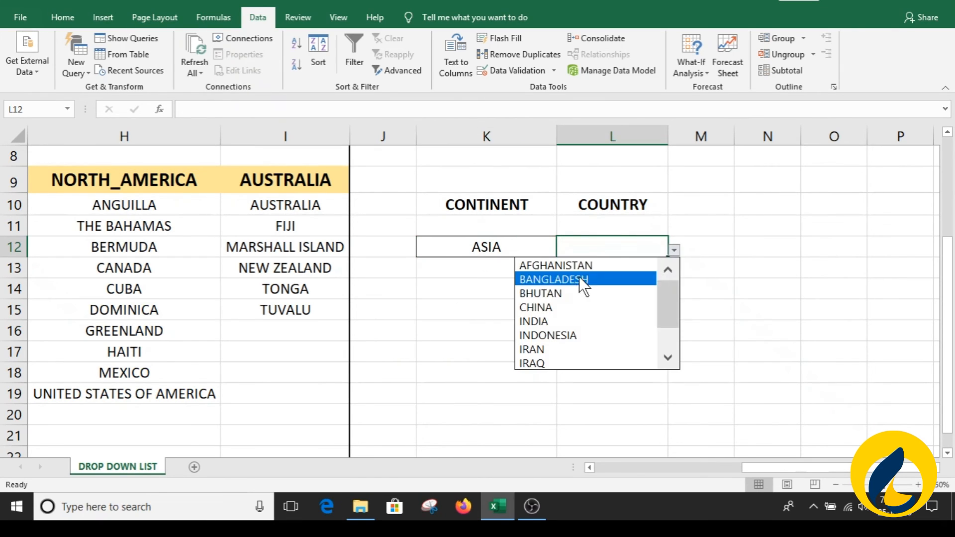
click(573, 307)
- Change the country in L12 to INDIA using its drop-down list
click(679, 249)
click(665, 250)
click(673, 250)
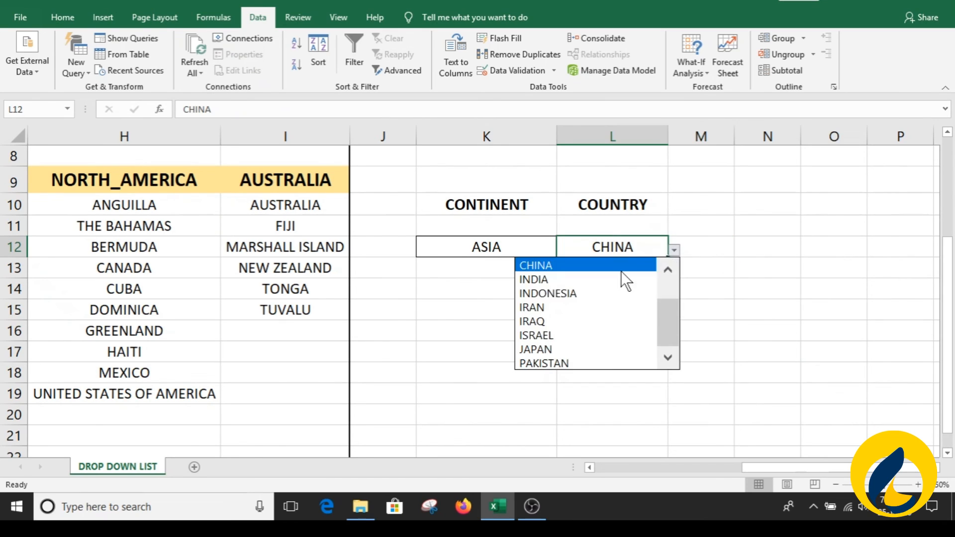
click(589, 282)
click(590, 297)
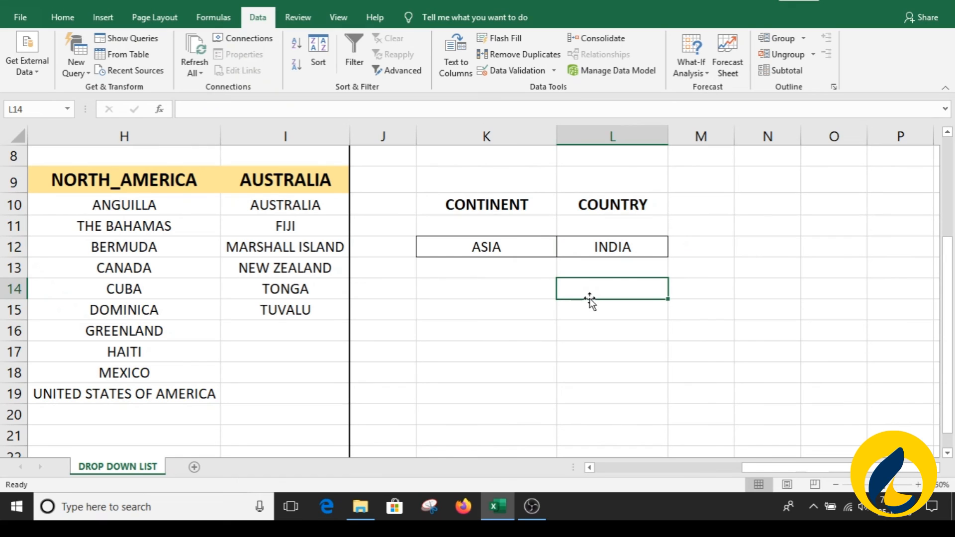
click(587, 311)
- Look over the CONTINENT and COUNTRY cells with their drop-down selections beside the country table
drag(775, 470, 748, 469)
drag(946, 318, 946, 234)
drag(639, 311, 639, 376)
drag(796, 309, 786, 407)
drag(788, 311, 781, 375)
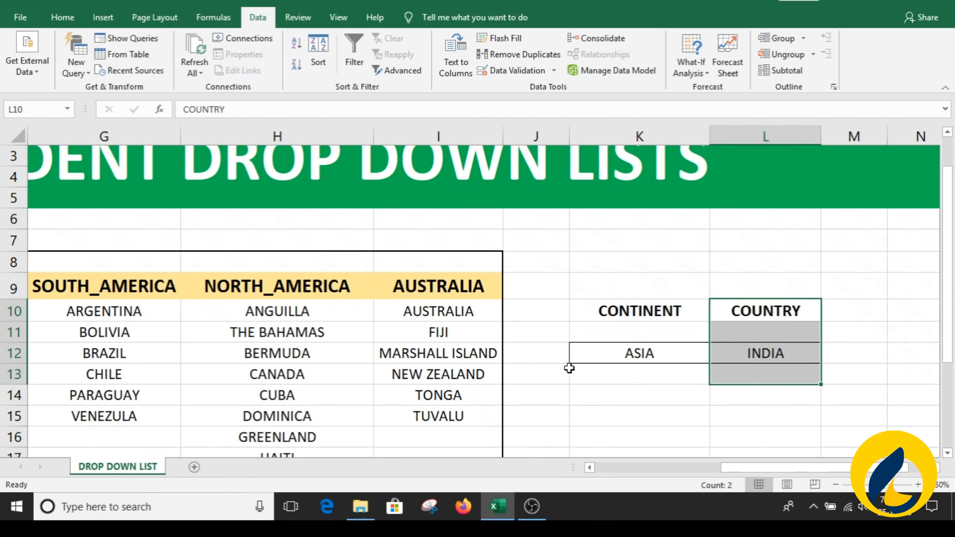
click(683, 397)
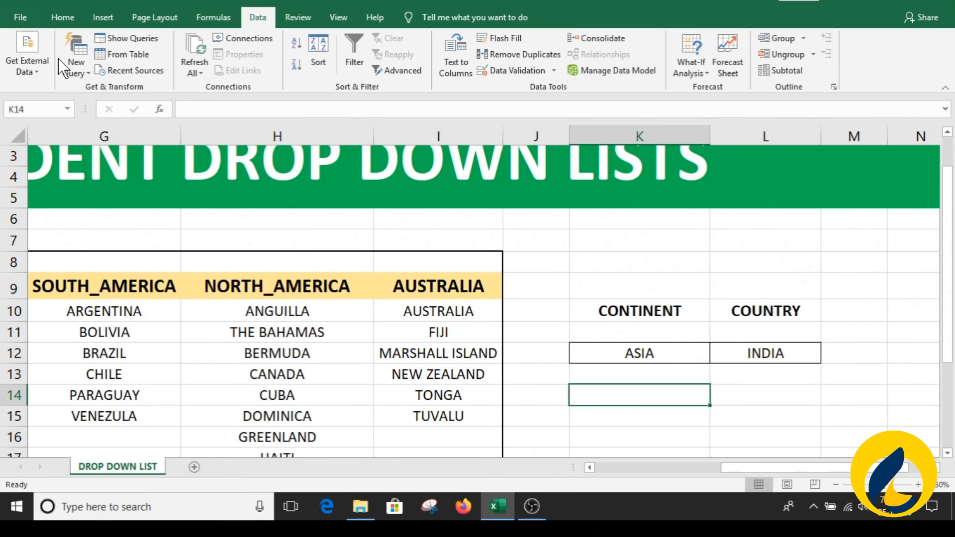
- Zoom the sheet out to 100% to view the country table and both drop-down cells together
click(62, 16)
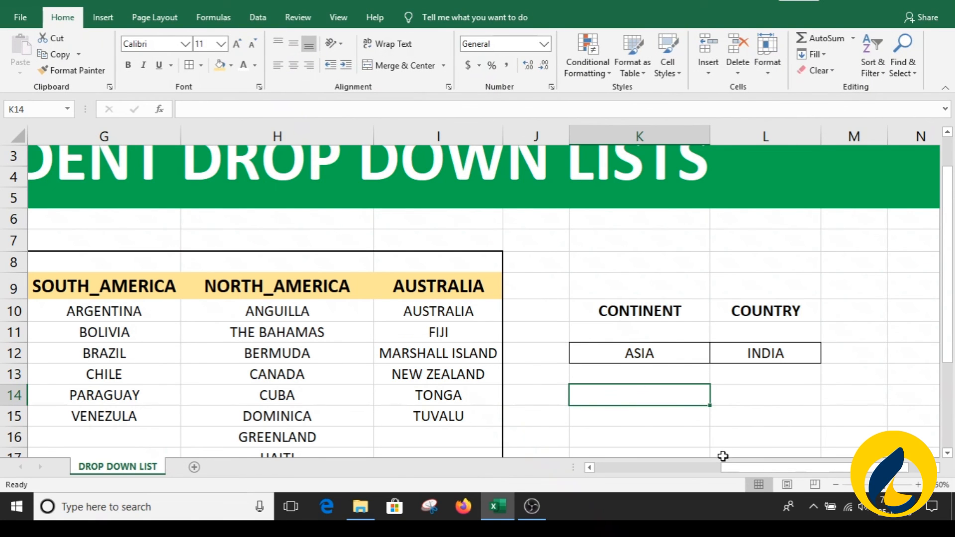
drag(766, 471, 716, 471)
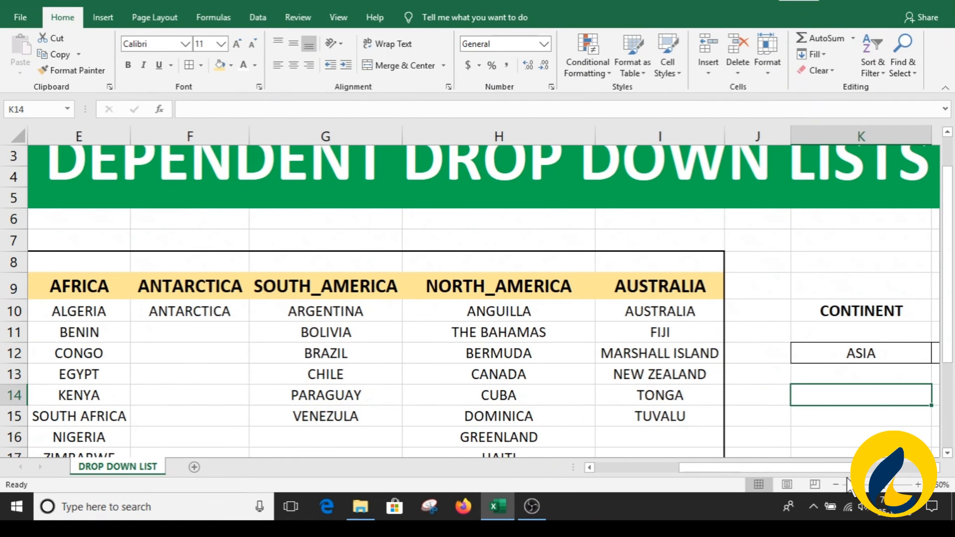
click(834, 482)
click(834, 483)
click(835, 483)
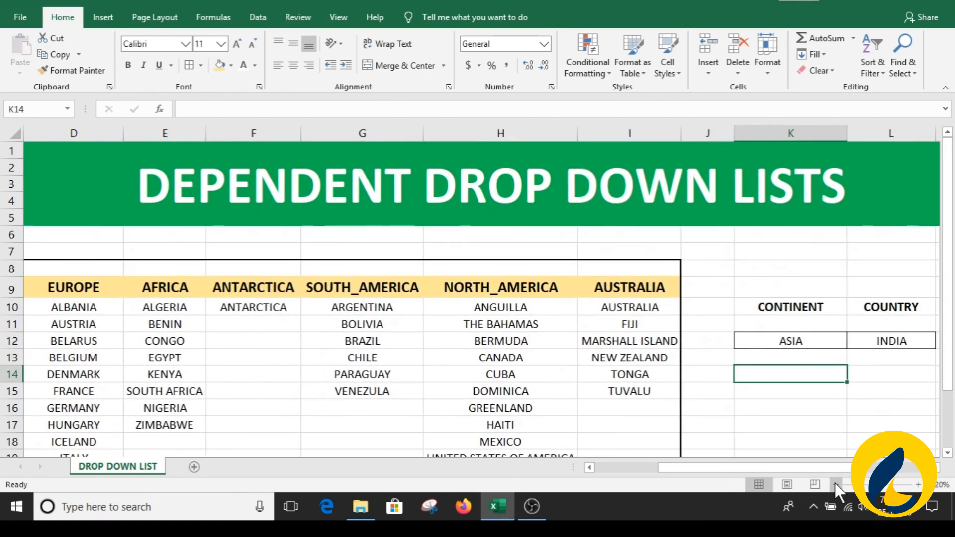
click(834, 482)
click(804, 416)
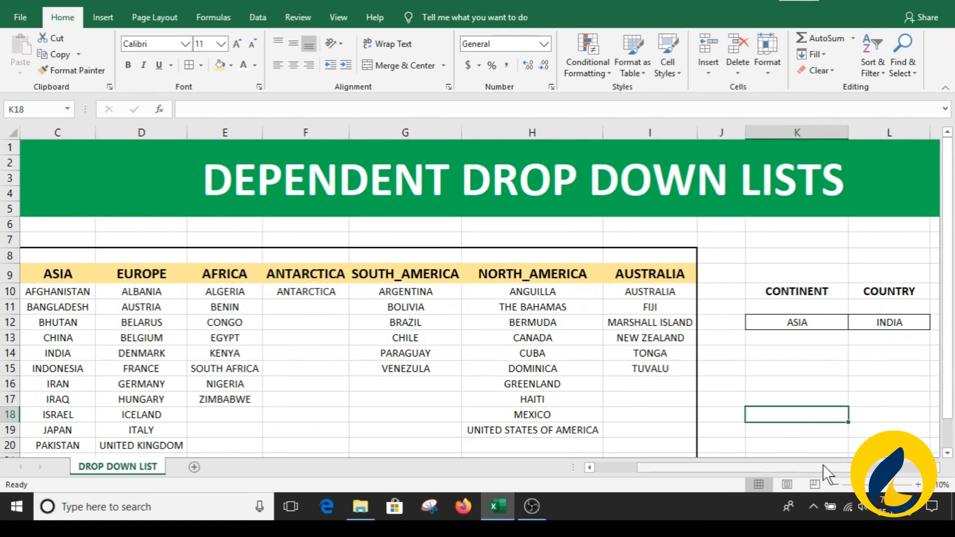
drag(823, 467, 726, 467)
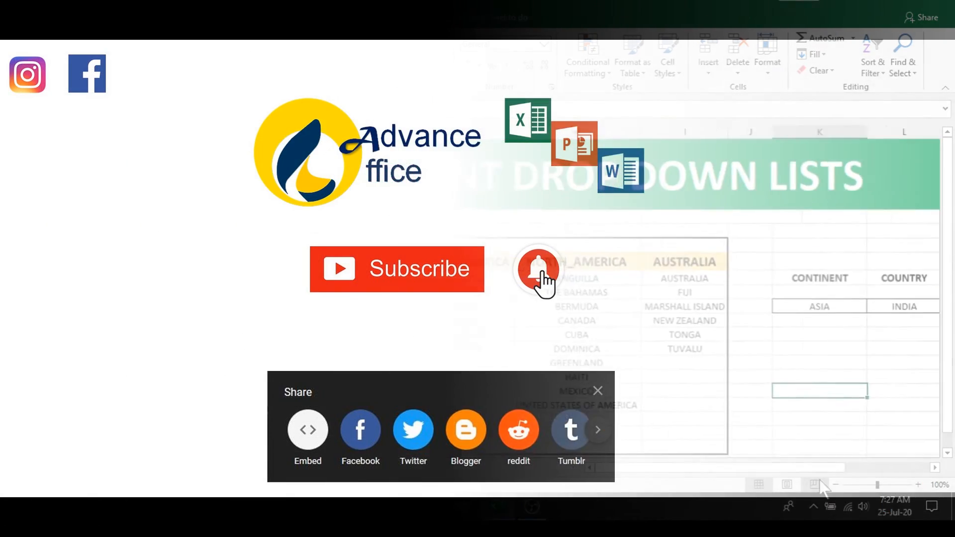